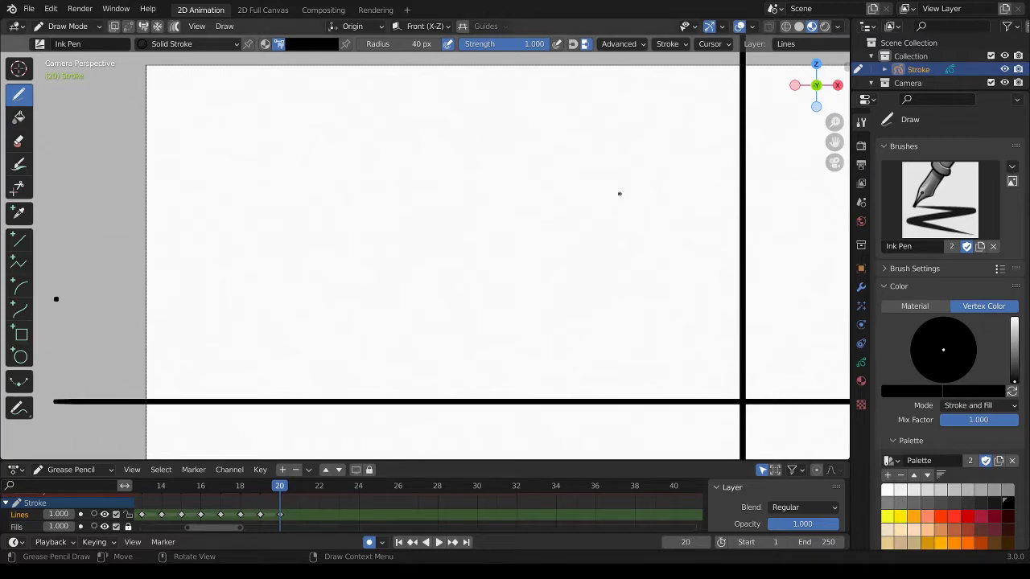
- Draw the tilted head outline, jaw, chin strokes and shoulder line in the top panel
drag(834, 142, 834, 146)
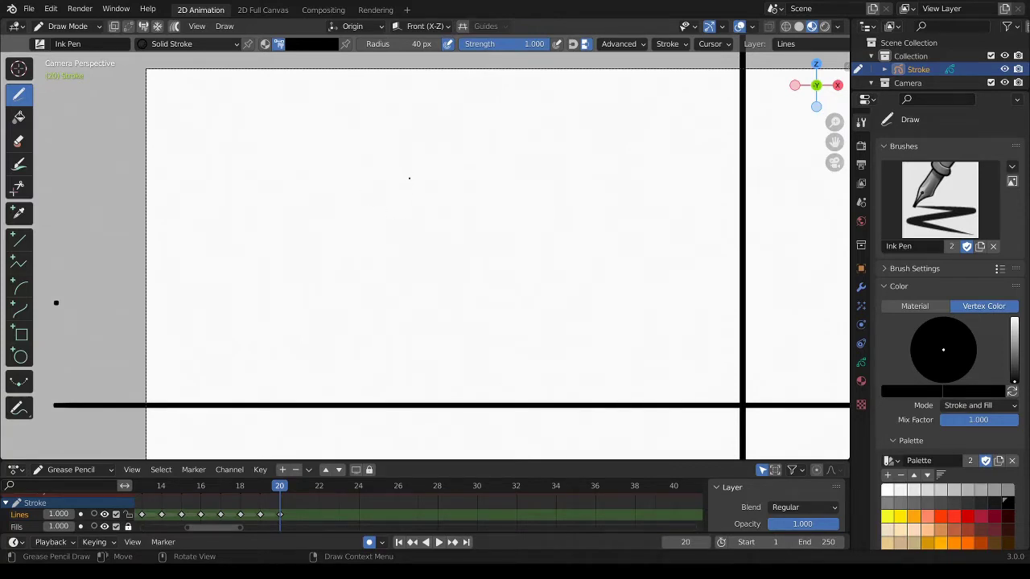
mouse_move(409, 178)
mouse_down()
mouse_move(396, 246)
mouse_move(442, 312)
mouse_up()
mouse_move(404, 182)
mouse_down()
mouse_move(419, 151)
mouse_move(527, 121)
mouse_move(582, 236)
mouse_move(558, 322)
mouse_up()
drag(443, 313, 521, 337)
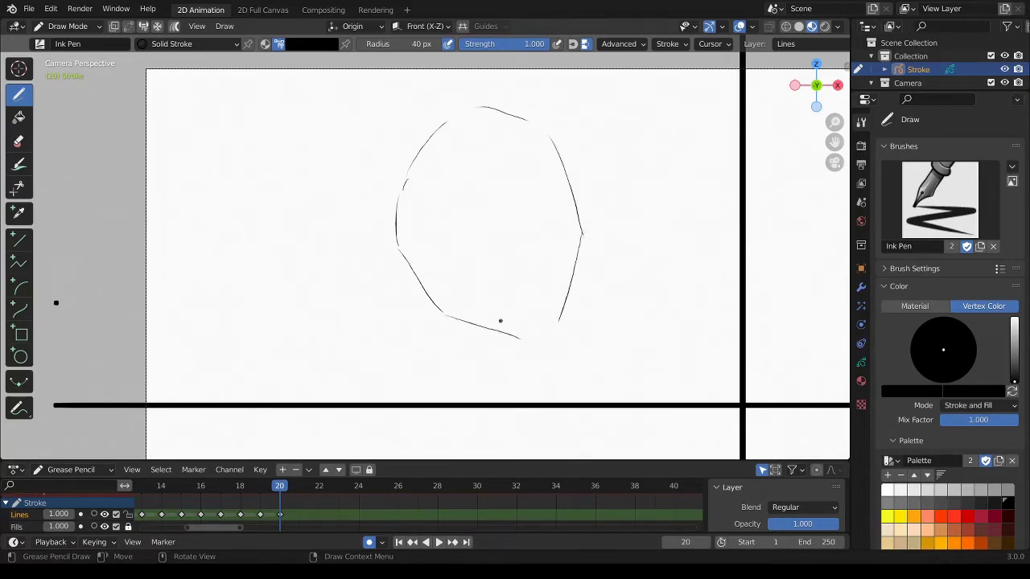
mouse_move(460, 325)
mouse_down()
mouse_move(444, 346)
mouse_move(441, 402)
mouse_up()
mouse_move(580, 213)
mouse_down()
mouse_move(647, 196)
mouse_move(697, 219)
mouse_up()
drag(706, 222, 740, 265)
- Add facial guide lines, the ear, an extended jawline, the neck line and the left eye
drag(435, 240, 424, 279)
drag(446, 215, 484, 194)
drag(506, 186, 576, 243)
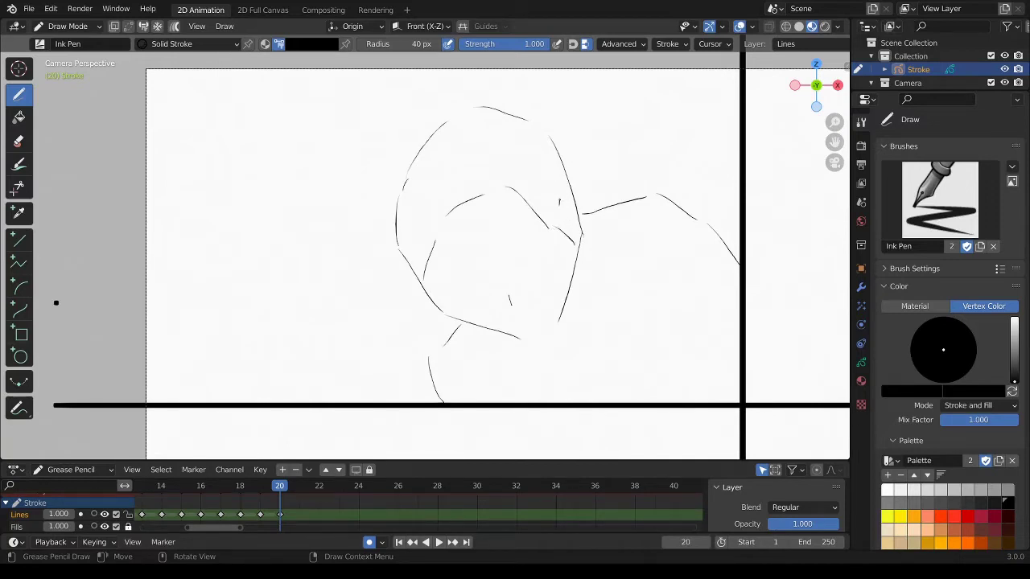
mouse_move(559, 201)
mouse_down()
mouse_move(574, 189)
mouse_move(584, 198)
mouse_move(580, 239)
mouse_up()
drag(518, 344, 555, 333)
drag(573, 292, 570, 328)
drag(576, 339, 573, 346)
drag(476, 285, 442, 284)
- Draw the nose, mouth, left lower eyelid, right eye and brow line on the close-up face
drag(516, 276, 545, 253)
drag(517, 264, 534, 254)
mouse_move(525, 322)
mouse_down()
mouse_move(546, 312)
mouse_move(532, 325)
mouse_move(552, 320)
mouse_move(554, 338)
mouse_up()
drag(467, 286, 481, 297)
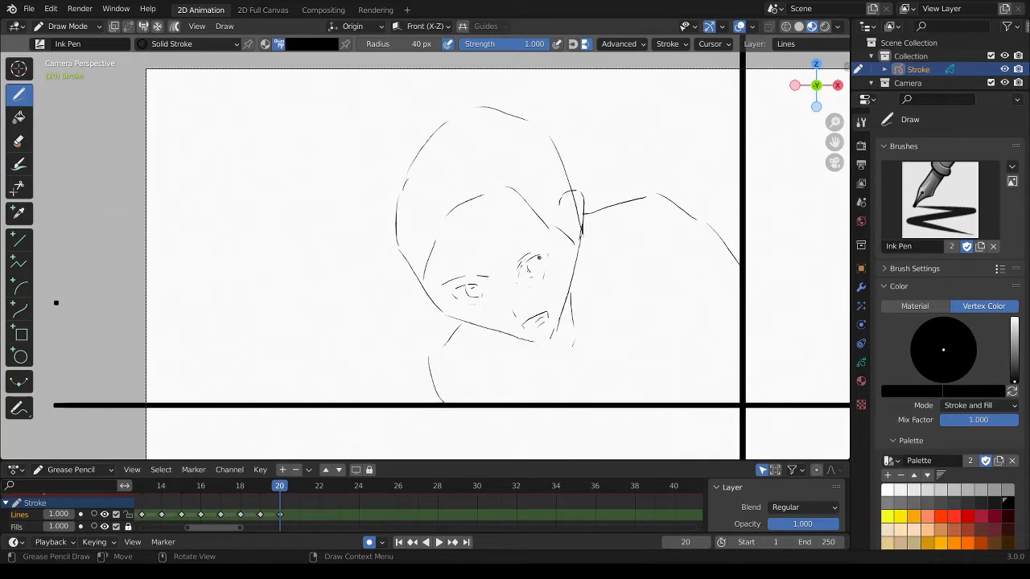
drag(539, 257, 531, 282)
drag(508, 199, 557, 242)
drag(835, 143, 822, 0)
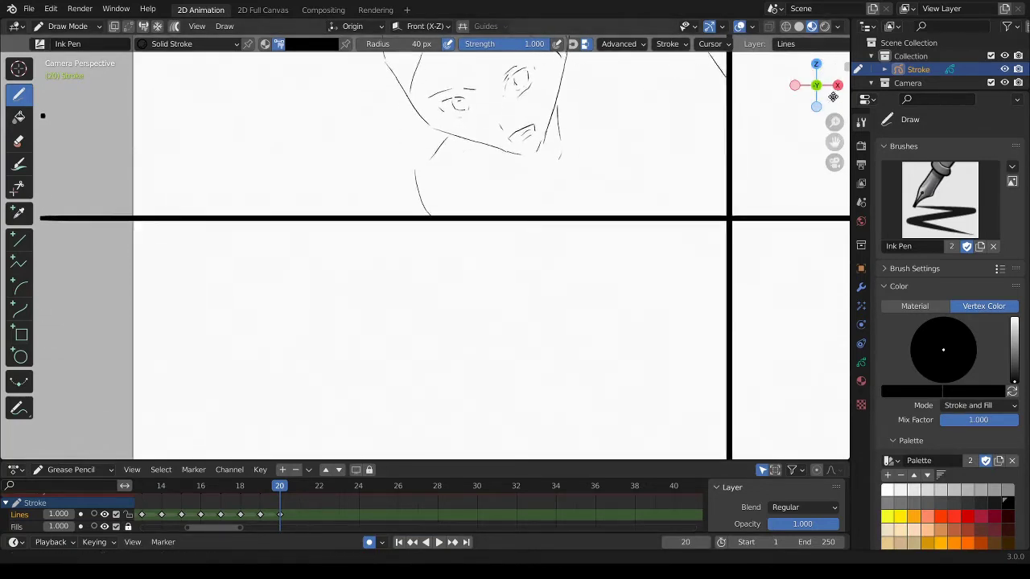
- Sketch the left figure's head, back, neck, shoulder, chest and punching arm in the lower panel
drag(834, 136, 816, 87)
mouse_move(834, 143)
mouse_down()
mouse_move(840, 94)
mouse_move(849, 116)
mouse_up()
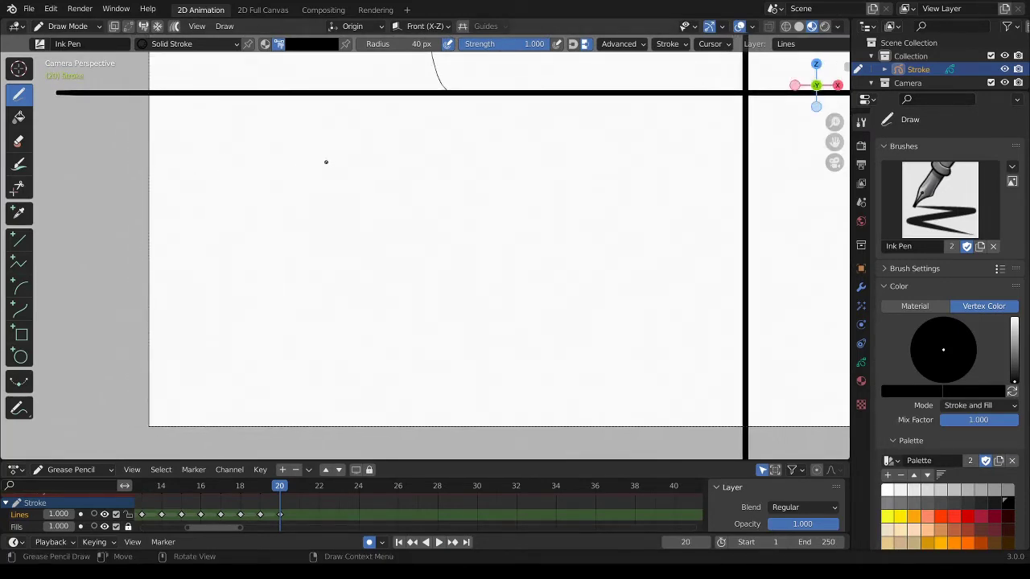
drag(292, 137, 252, 218)
drag(296, 138, 332, 137)
drag(252, 216, 254, 318)
drag(257, 354, 302, 444)
mouse_move(347, 162)
mouse_down()
mouse_move(340, 216)
mouse_move(373, 233)
mouse_up()
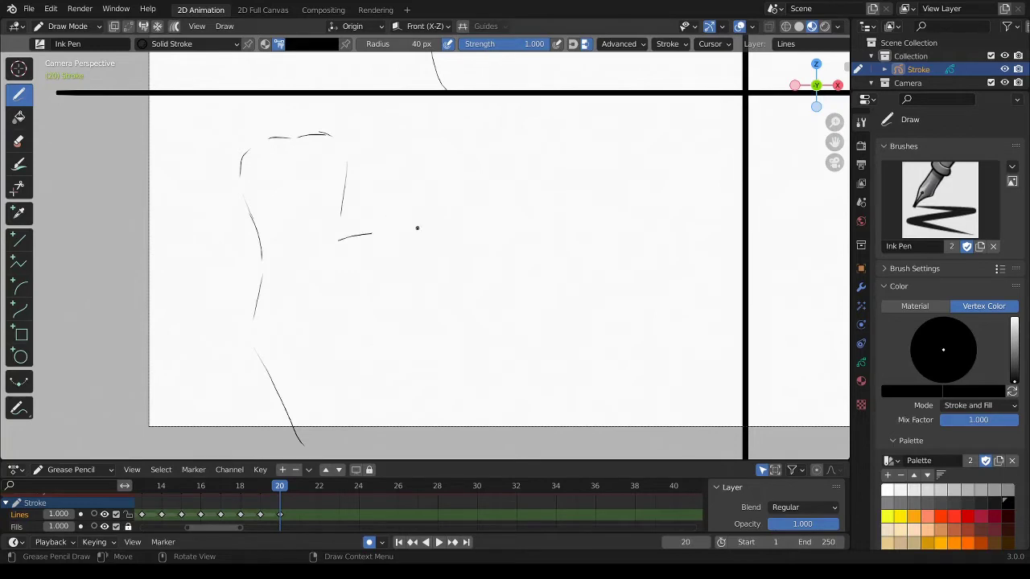
drag(394, 195, 406, 235)
drag(386, 148, 424, 177)
drag(469, 246, 516, 274)
mouse_move(509, 304)
mouse_down()
mouse_move(526, 294)
mouse_move(393, 288)
mouse_up()
mouse_move(360, 305)
mouse_down()
mouse_move(394, 299)
mouse_move(422, 409)
mouse_up()
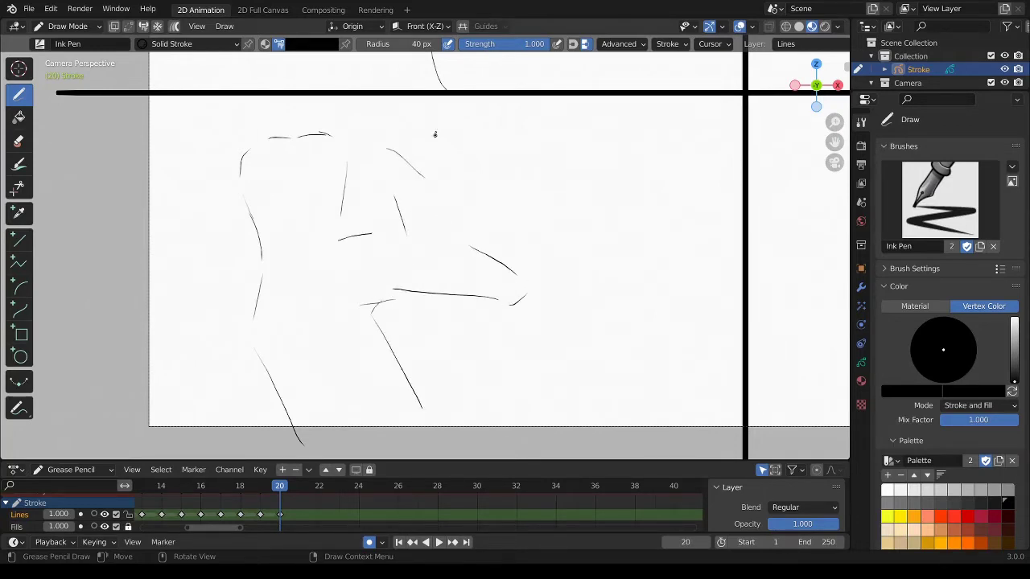
- Outline the right figure's head and the sides of its torso
drag(607, 126, 570, 118)
drag(546, 127, 572, 207)
drag(611, 127, 625, 137)
drag(635, 153, 629, 211)
drag(553, 211, 541, 246)
mouse_move(540, 267)
mouse_down()
mouse_move(579, 352)
mouse_move(561, 440)
mouse_up()
mouse_move(620, 219)
mouse_down()
mouse_move(628, 206)
mouse_move(654, 291)
mouse_move(636, 419)
mouse_up()
- Add the right figure's outstretched and raised arms with small details, then redraw the left figure's head top
drag(609, 220, 723, 246)
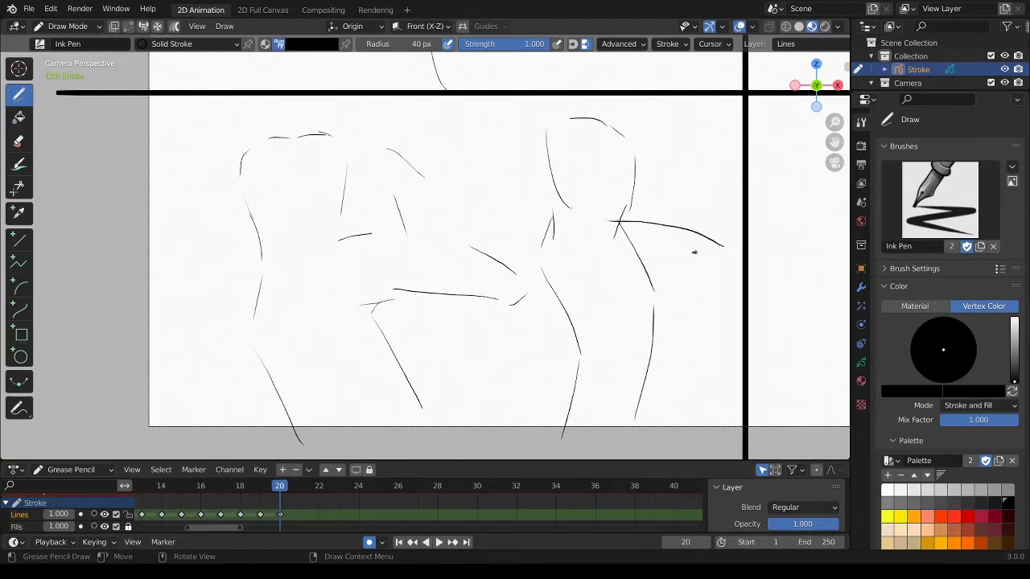
drag(650, 258, 715, 263)
mouse_move(680, 219)
mouse_down()
mouse_move(732, 168)
mouse_move(732, 203)
mouse_up()
drag(690, 259, 657, 288)
drag(692, 205, 670, 228)
drag(728, 207, 715, 233)
drag(680, 276, 654, 280)
drag(626, 241, 646, 245)
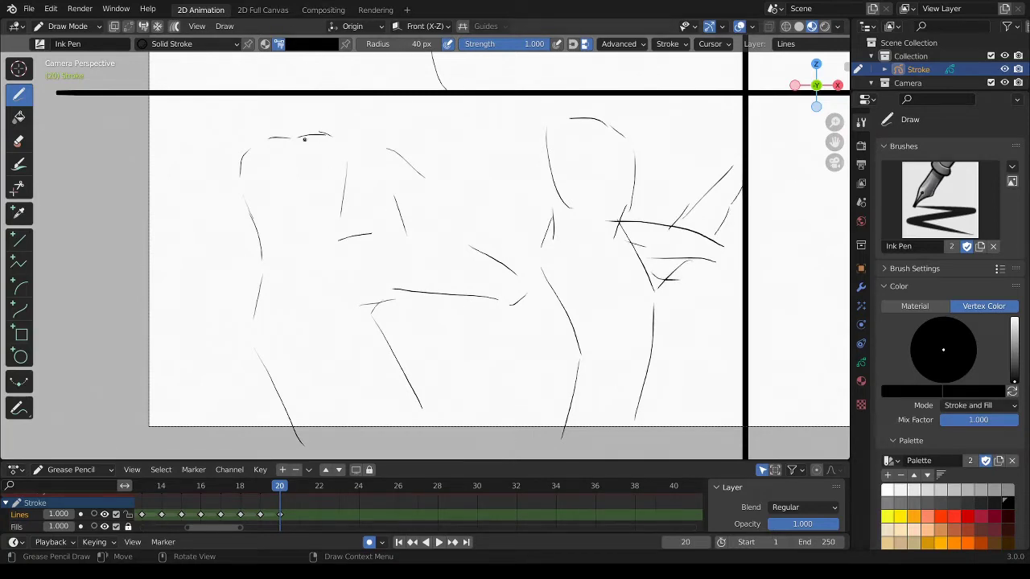
mouse_move(304, 139)
ctrl+mouse_down()
mouse_move(271, 143)
mouse_move(242, 169)
mouse_move(330, 148)
mouse_move(335, 214)
ctrl+mouse_up()
- Redraw the left fighter's jaw, back, chest and the punching arm's upper and lower edges
drag(279, 174, 310, 213)
mouse_move(270, 142)
mouse_down()
mouse_move(267, 166)
mouse_move(324, 222)
mouse_move(250, 174)
mouse_move(298, 251)
mouse_move(280, 252)
mouse_move(257, 316)
mouse_move(302, 372)
mouse_move(298, 447)
mouse_up()
mouse_move(304, 246)
mouse_down()
mouse_move(354, 272)
mouse_move(412, 435)
mouse_up()
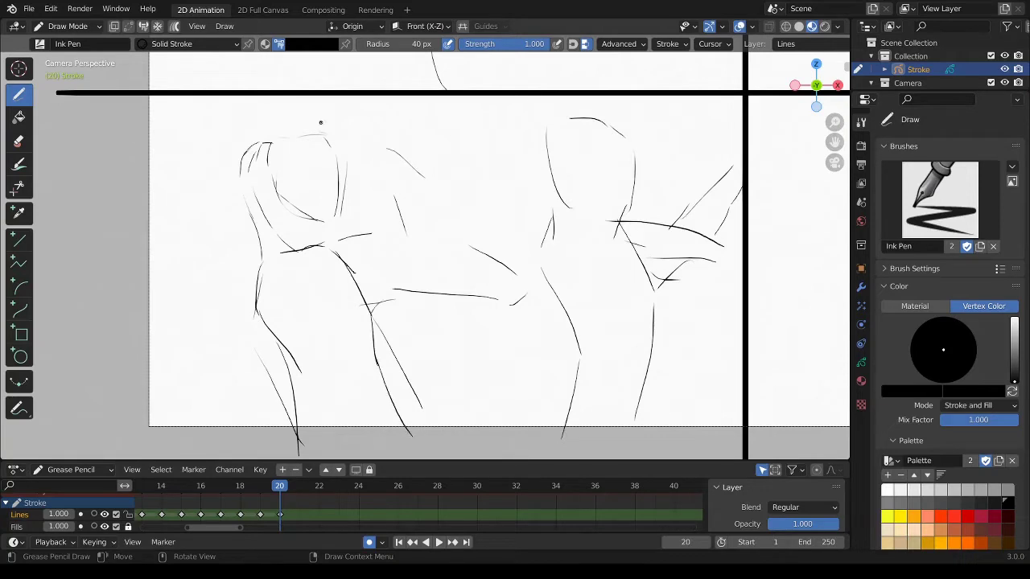
mouse_move(314, 257)
mouse_down()
mouse_move(373, 240)
mouse_move(487, 260)
mouse_move(533, 279)
mouse_move(529, 317)
mouse_up()
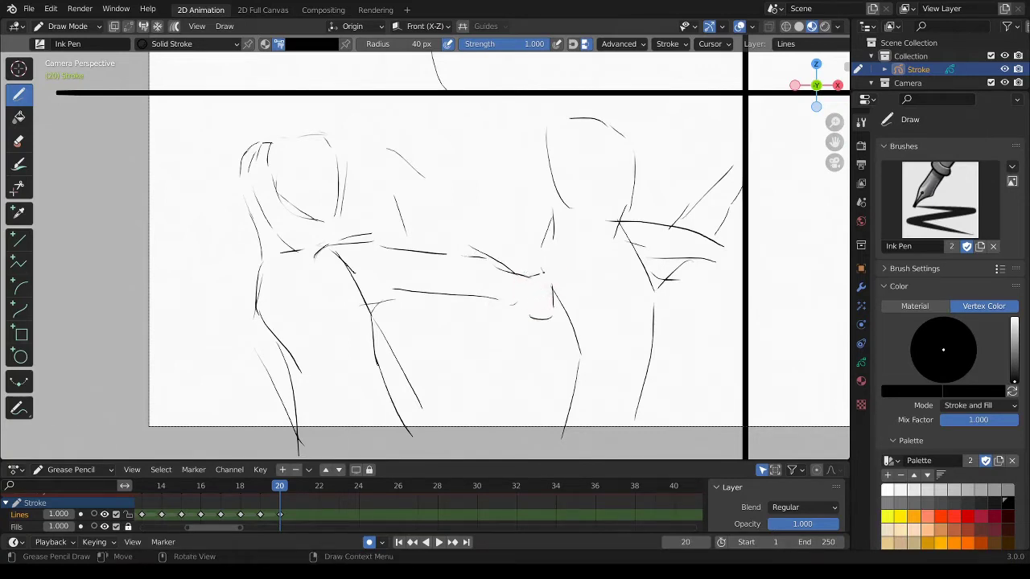
mouse_move(559, 277)
mouse_down()
mouse_move(541, 312)
mouse_move(468, 298)
mouse_move(495, 299)
mouse_up()
mouse_move(399, 287)
ctrl+mouse_down()
mouse_move(431, 289)
mouse_move(318, 249)
mouse_move(380, 313)
ctrl+mouse_up()
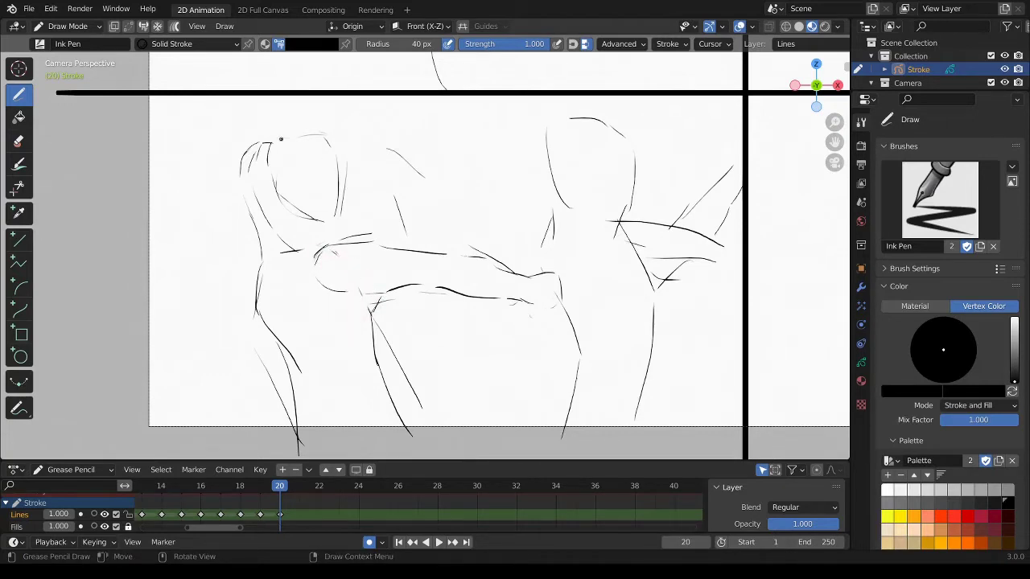
- Erase faint head lines and redraw the left fighter's head contour, neck and jaw
mouse_move(346, 223)
ctrl+mouse_down()
mouse_move(271, 172)
mouse_move(275, 195)
ctrl+mouse_up()
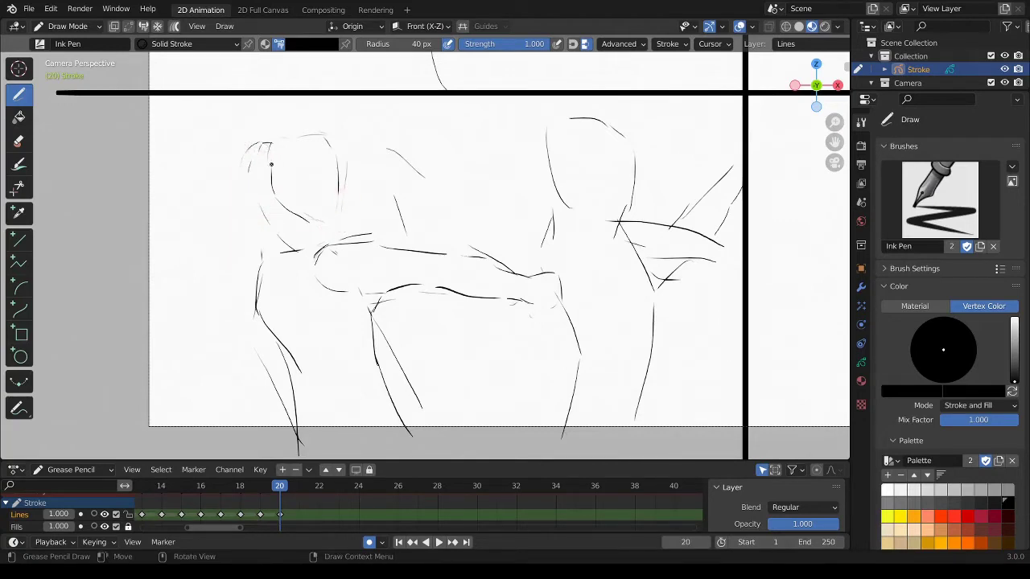
drag(267, 140, 256, 236)
drag(253, 167, 272, 236)
ctrl+drag(276, 132, 274, 136)
mouse_move(250, 153)
mouse_down()
mouse_move(304, 131)
mouse_move(339, 211)
mouse_move(307, 236)
mouse_move(311, 246)
mouse_up()
mouse_move(259, 224)
mouse_down()
mouse_move(274, 238)
mouse_move(267, 259)
mouse_up()
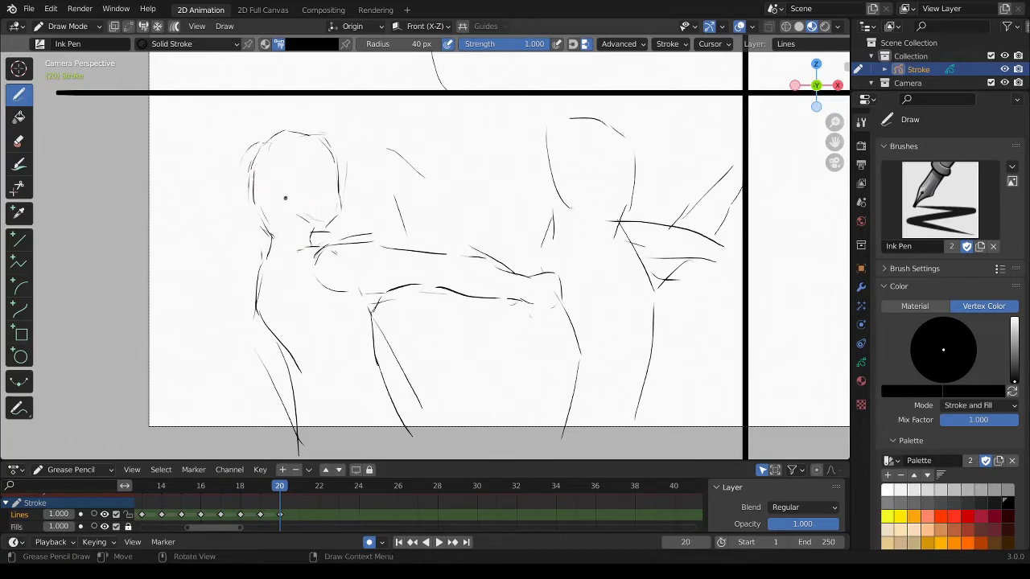
- Refine the left fighter's face contour and head top, erasing the doubled right face edge
drag(277, 174, 317, 228)
drag(335, 157, 341, 190)
drag(326, 137, 252, 167)
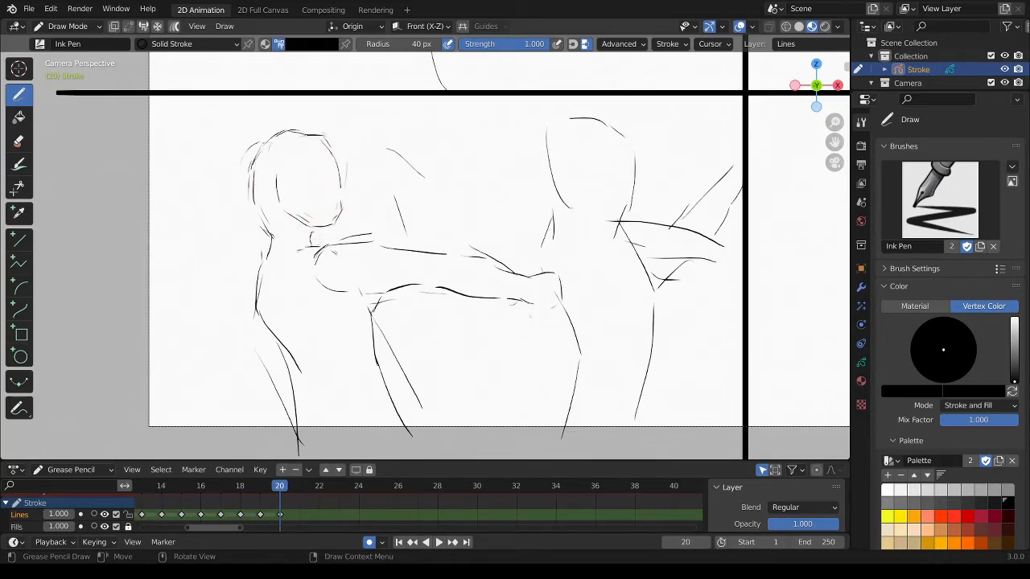
drag(343, 178, 345, 212)
mouse_move(336, 177)
ctrl+mouse_down()
mouse_move(331, 146)
mouse_move(343, 215)
ctrl+mouse_up()
mouse_move(324, 180)
ctrl+mouse_down()
mouse_move(343, 190)
mouse_move(286, 161)
mouse_move(265, 211)
mouse_move(280, 211)
ctrl+mouse_up()
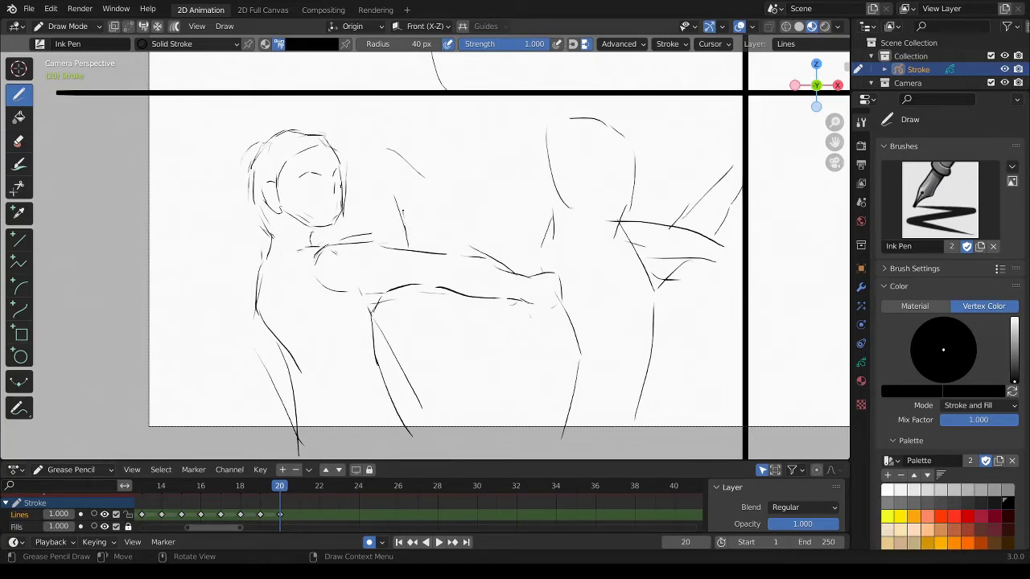
- Draw the left fighter's raised forearm and tidy the arm strokes near the elbow and torso
drag(400, 193, 406, 238)
mouse_move(396, 163)
mouse_down()
mouse_move(402, 186)
mouse_move(429, 165)
mouse_move(420, 182)
mouse_move(433, 235)
mouse_up()
mouse_move(402, 187)
mouse_down()
mouse_move(404, 245)
mouse_move(428, 201)
mouse_move(438, 250)
mouse_up()
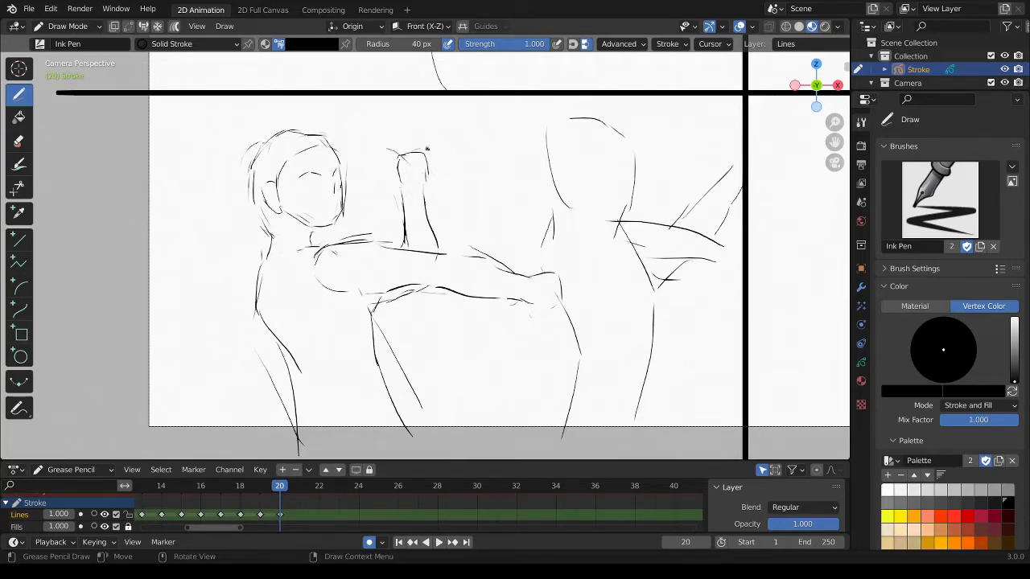
mouse_move(463, 294)
ctrl+mouse_down()
mouse_move(482, 256)
mouse_move(515, 271)
mouse_move(500, 299)
mouse_move(553, 274)
mouse_move(540, 279)
mouse_move(564, 312)
ctrl+mouse_up()
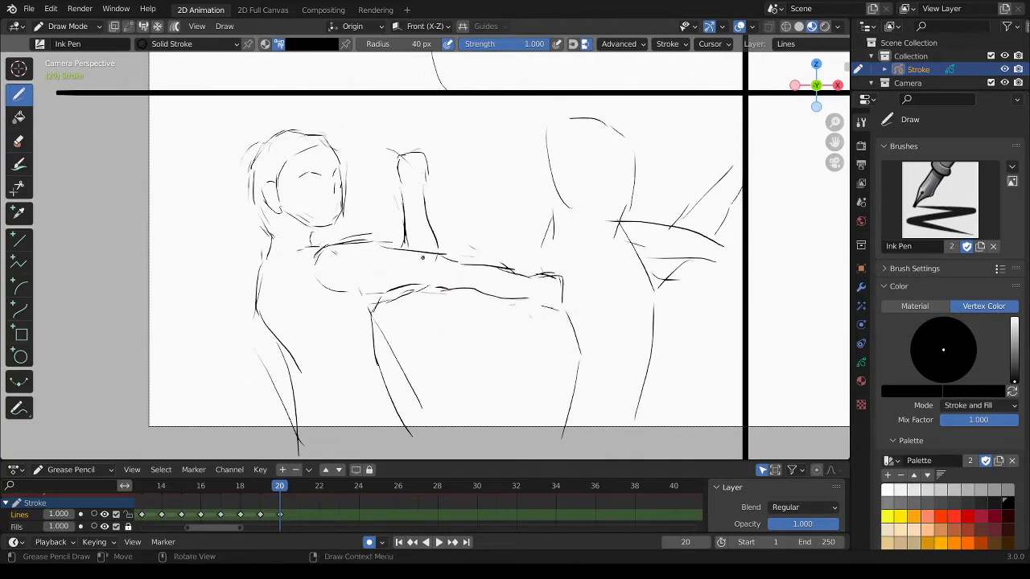
drag(375, 306, 371, 321)
- Redraw the right figure's head outline, neck and shoulder curve, erasing stray side-line parts
mouse_move(607, 126)
mouse_down()
mouse_move(571, 156)
mouse_move(587, 201)
mouse_move(611, 214)
mouse_move(636, 159)
mouse_up()
mouse_move(582, 201)
mouse_down()
mouse_move(551, 233)
mouse_move(541, 269)
mouse_up()
drag(550, 308, 555, 325)
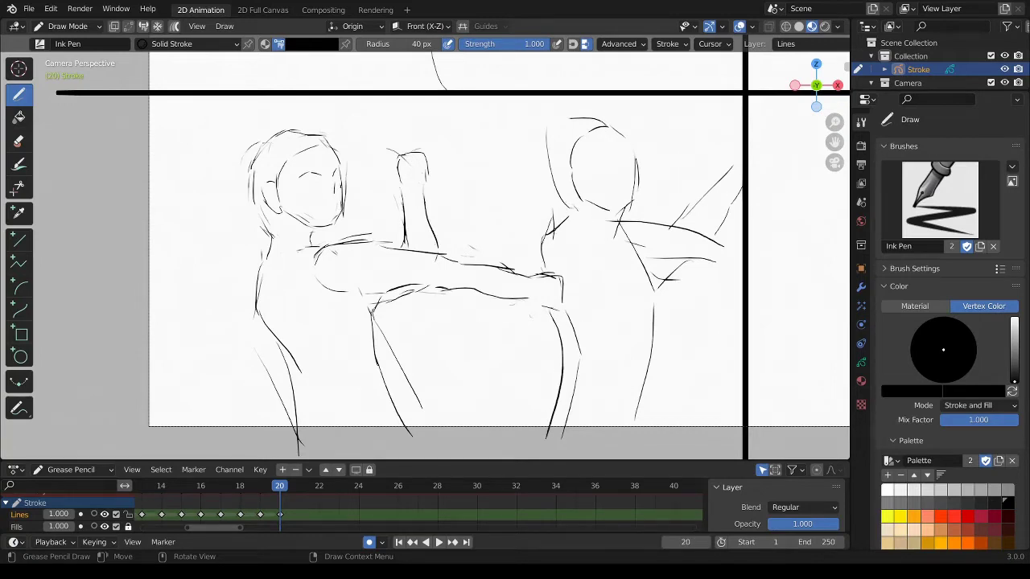
ctrl+drag(552, 318, 555, 413)
mouse_move(546, 233)
mouse_down()
mouse_move(609, 210)
mouse_move(648, 260)
mouse_move(663, 336)
mouse_move(644, 386)
mouse_move(650, 430)
mouse_up()
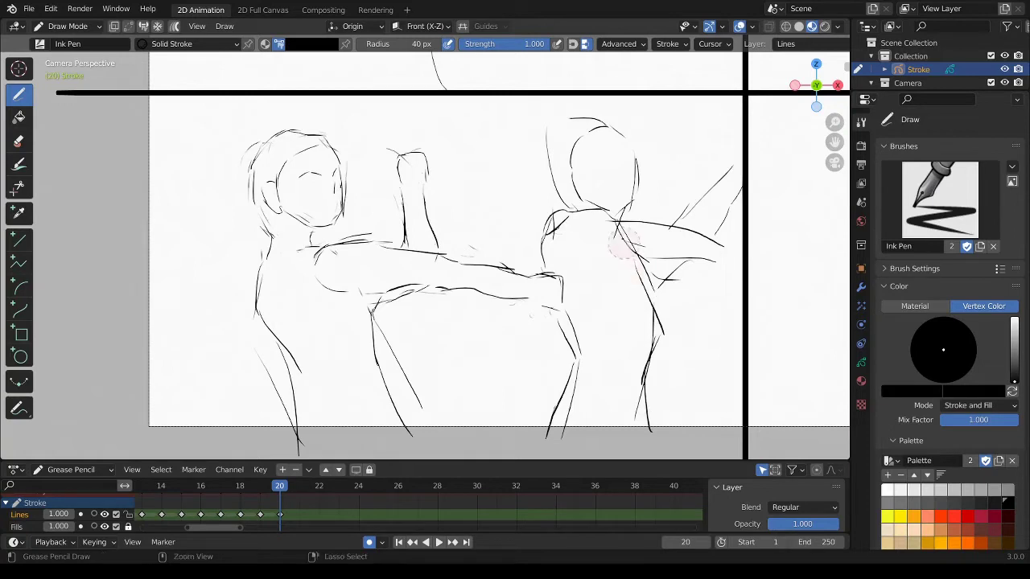
- Rework the right figure's shoulder, chest and outstretched arm strokes, undoing two misplaced lines
mouse_move(623, 248)
ctrl+mouse_down()
mouse_move(639, 241)
mouse_move(584, 213)
mouse_move(597, 253)
ctrl+mouse_up()
drag(587, 214, 705, 234)
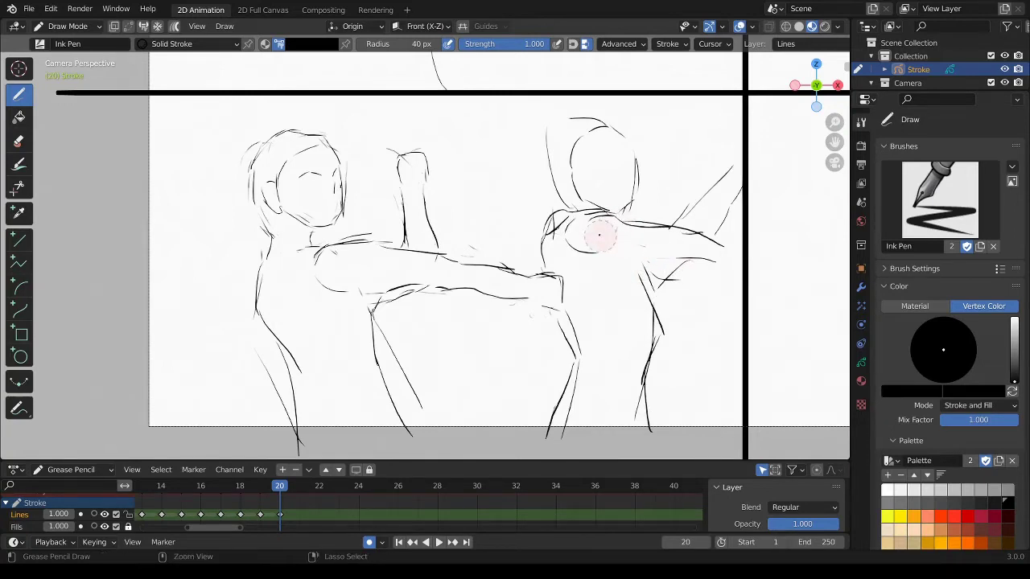
drag(594, 250, 698, 259)
mouse_move(691, 217)
mouse_down()
mouse_move(724, 235)
mouse_move(734, 261)
mouse_up()
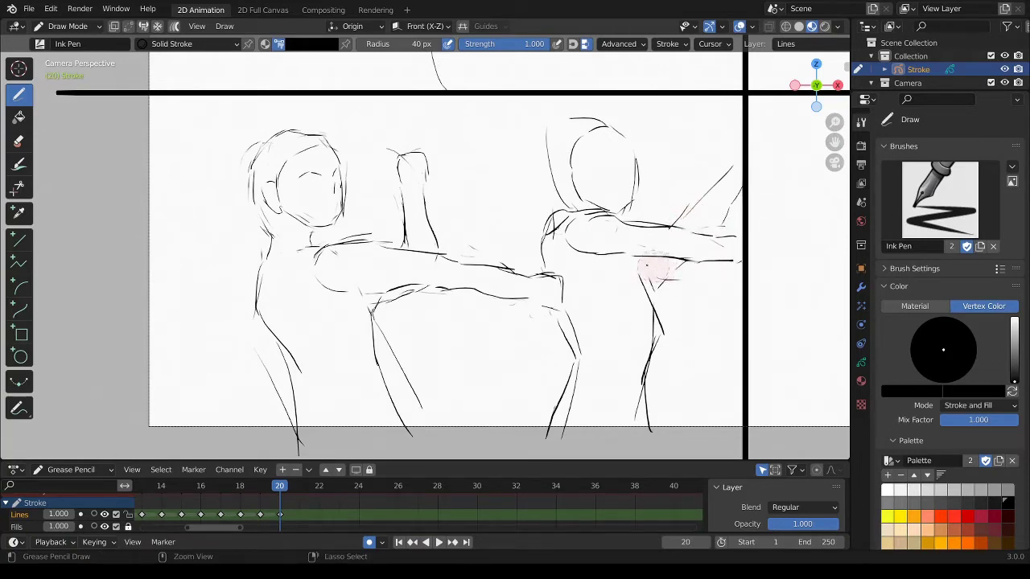
key(ctrl+z)
drag(639, 276, 667, 267)
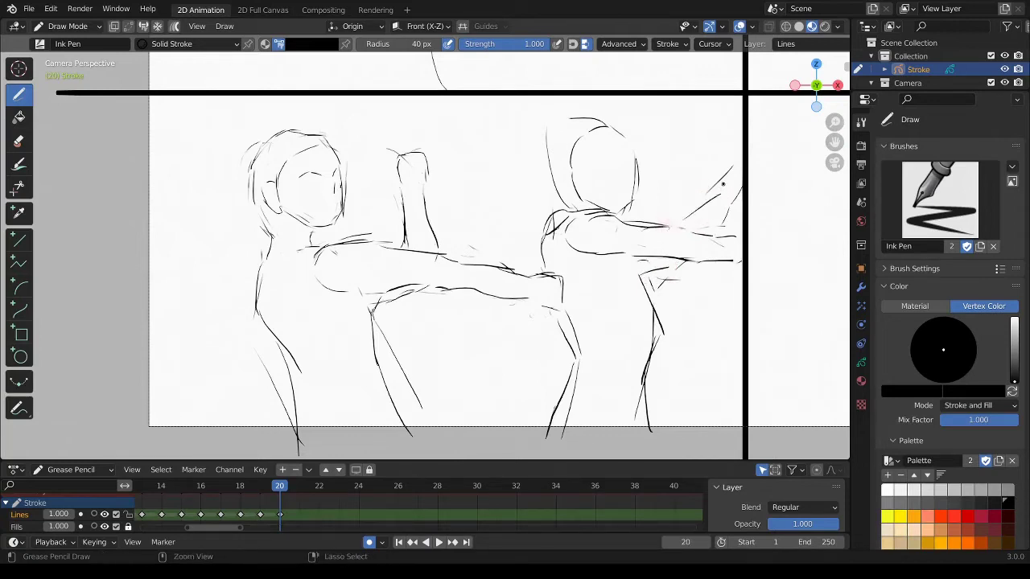
key(ctrl+z)
drag(662, 266, 696, 257)
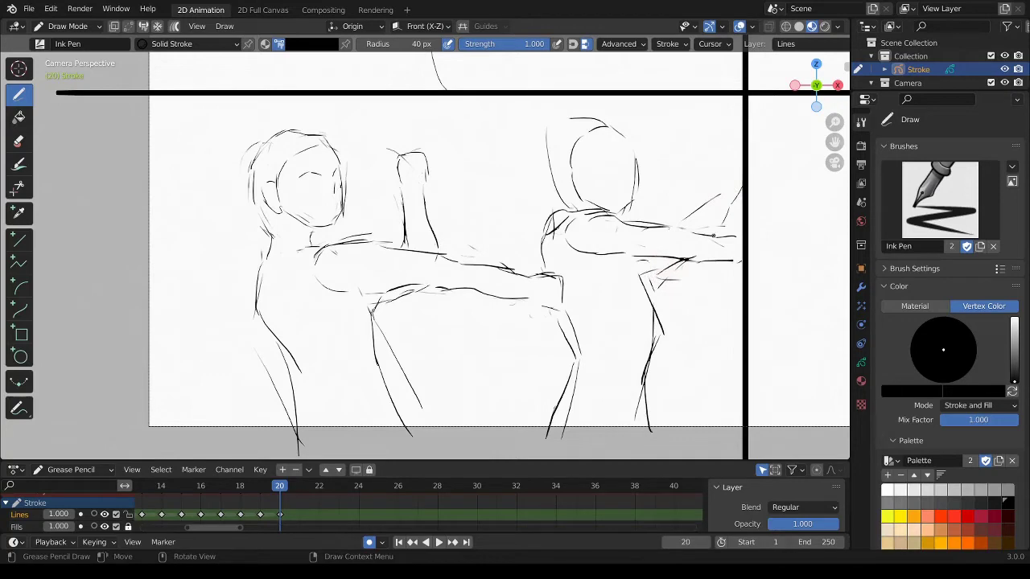
mouse_move(730, 212)
ctrl+mouse_down()
mouse_move(708, 207)
mouse_move(742, 184)
ctrl+mouse_up()
- Redraw the right figure's shoulder curve and darker chest-to-hip and leg lines
drag(575, 214, 537, 244)
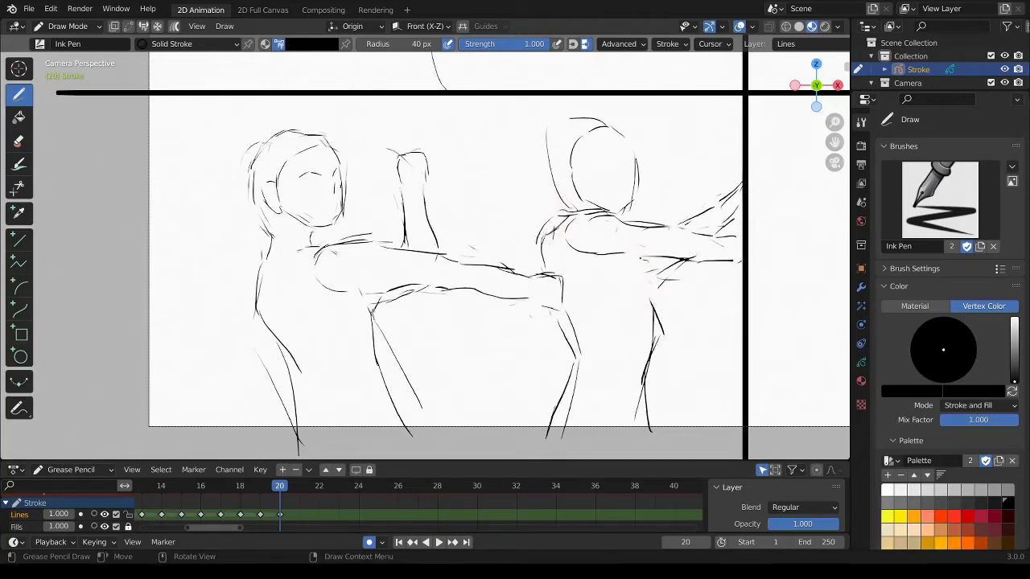
mouse_move(618, 242)
mouse_down()
mouse_move(655, 302)
mouse_move(642, 394)
mouse_move(650, 433)
mouse_up()
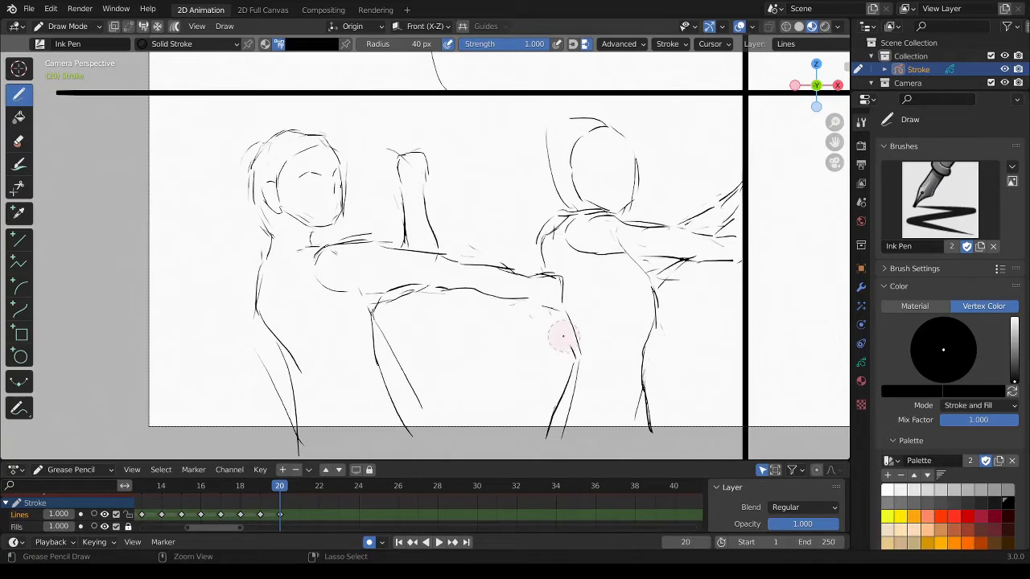
ctrl+drag(576, 354, 565, 410)
drag(569, 333, 563, 420)
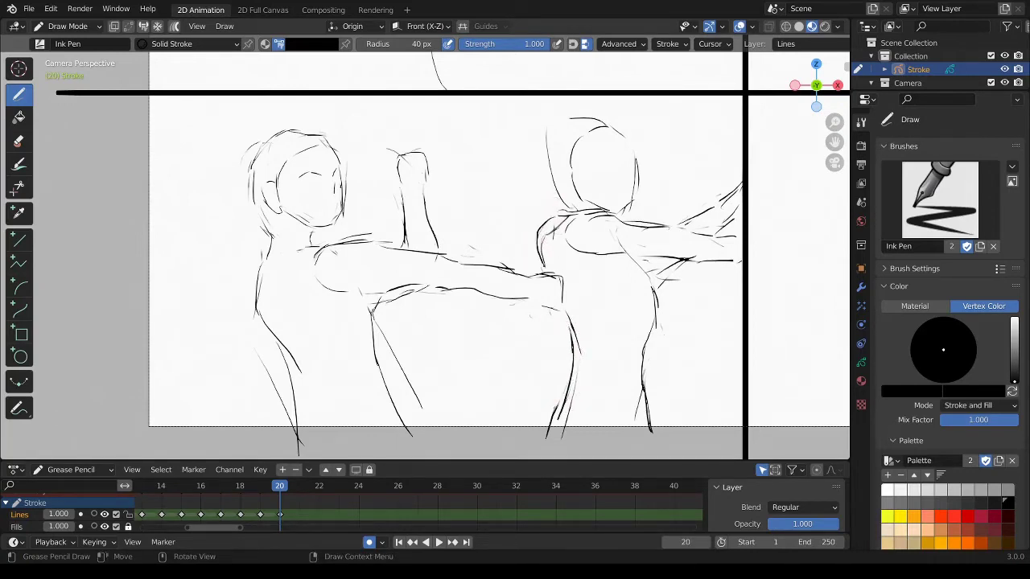
ctrl+drag(542, 230, 544, 270)
ctrl+drag(573, 334, 566, 415)
ctrl+drag(563, 376, 553, 430)
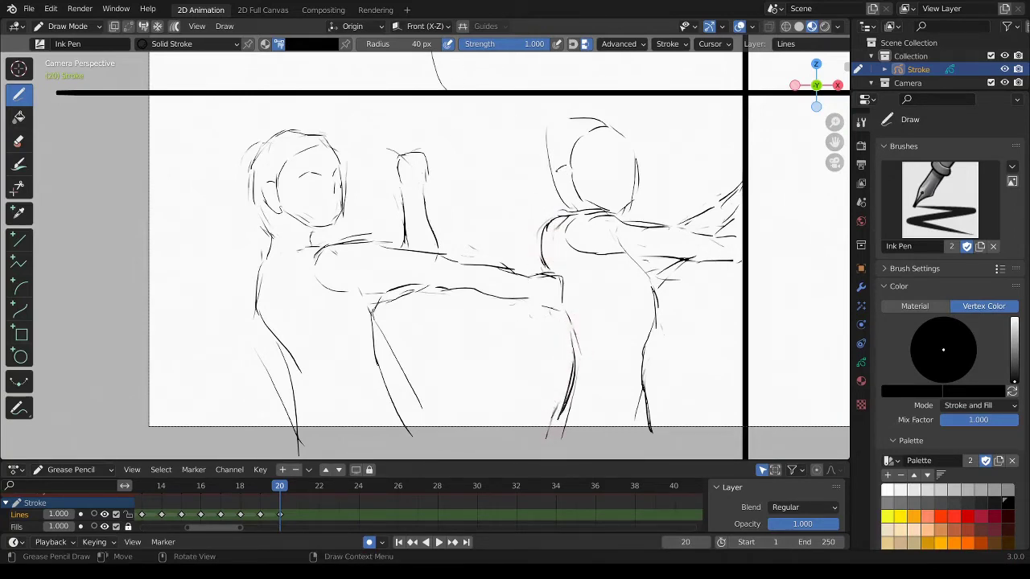
- Clean up the right figure's head, redraw both mouths and add an eyebrow to the right figure
ctrl+drag(564, 199, 565, 169)
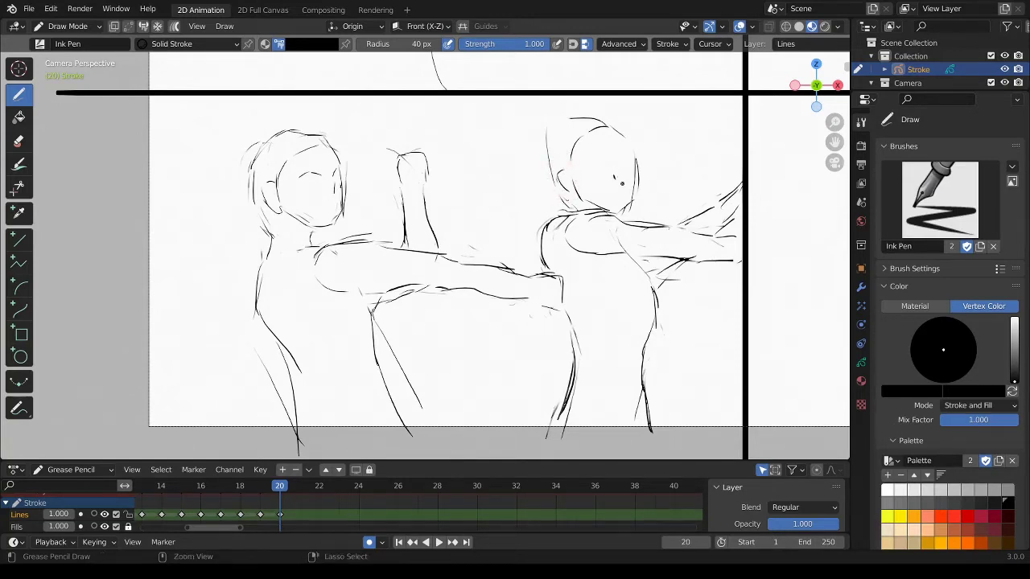
ctrl+drag(621, 183, 616, 173)
mouse_move(586, 124)
ctrl+mouse_down()
mouse_move(542, 156)
mouse_move(602, 126)
mouse_move(563, 213)
ctrl+mouse_up()
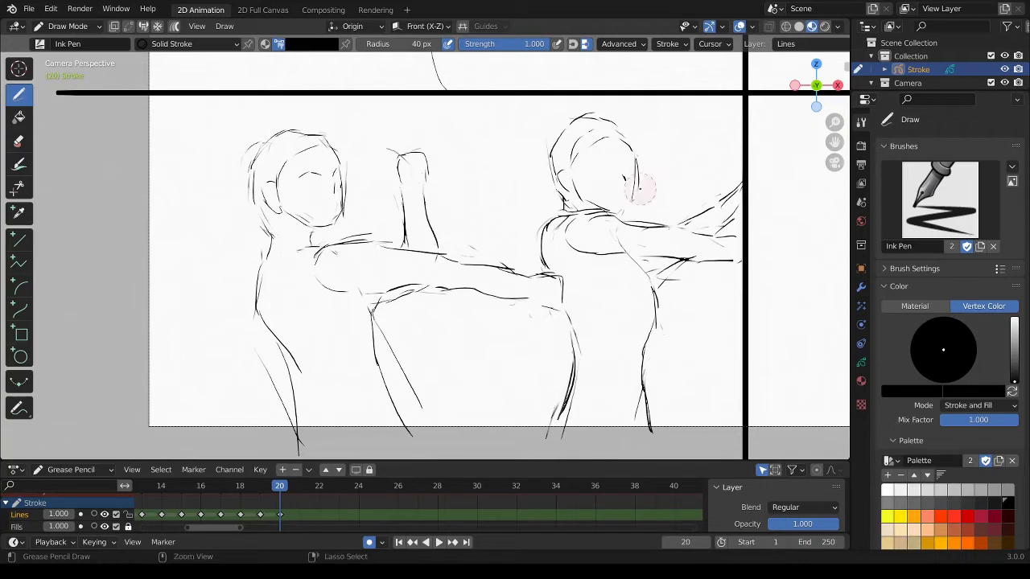
drag(637, 158, 609, 208)
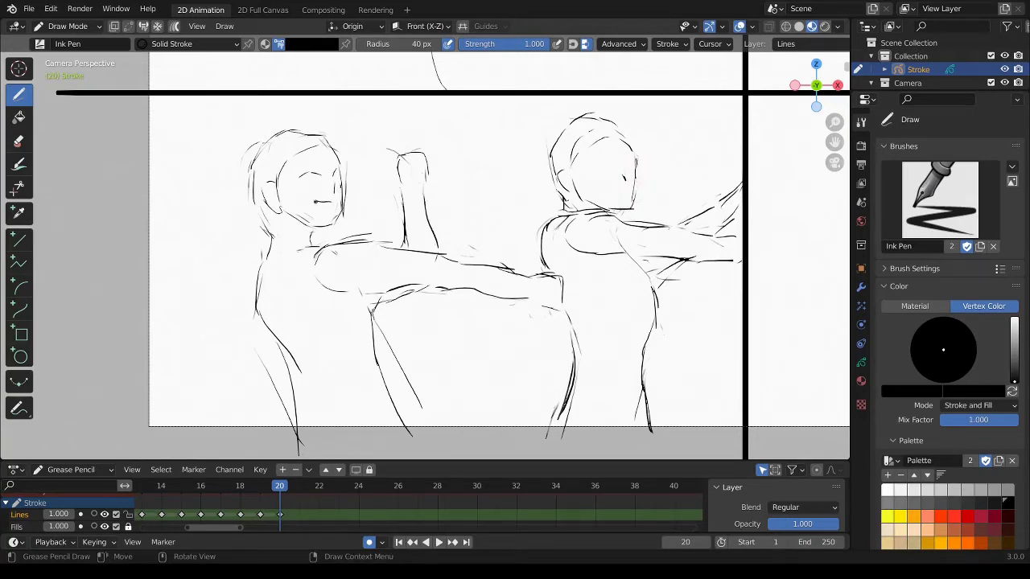
mouse_move(315, 201)
ctrl+mouse_down()
mouse_move(330, 201)
mouse_move(330, 213)
mouse_move(333, 204)
ctrl+mouse_up()
drag(623, 193, 615, 199)
drag(624, 157, 591, 162)
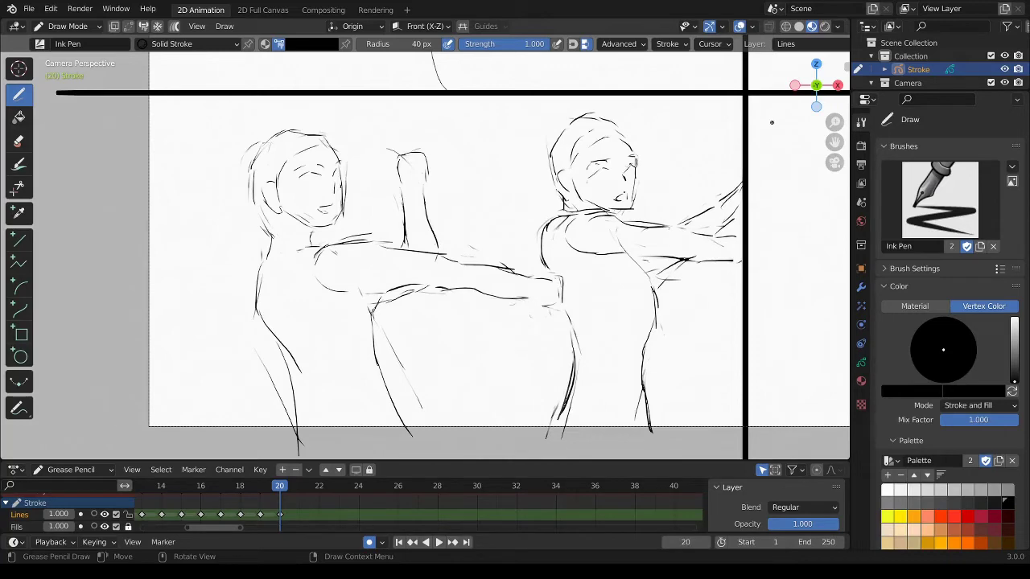
scroll(771, 123, up, 2)
- In the blank panel, sketch the figure's neck, both shoulders, arm outline and left back edge
shift+middle_drag(772, 122, 370, 129)
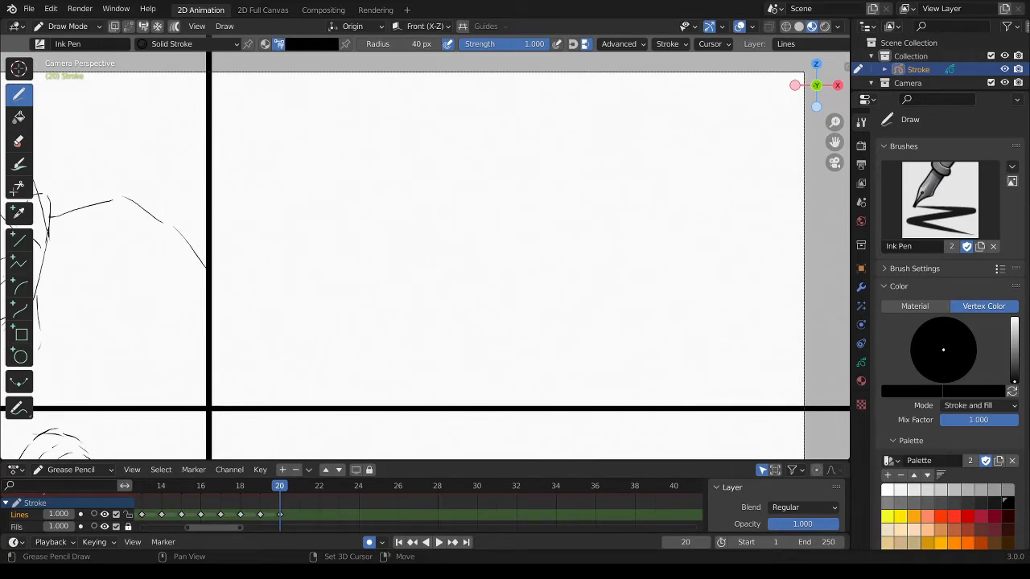
shift+middle_drag(726, 170, 729, 166)
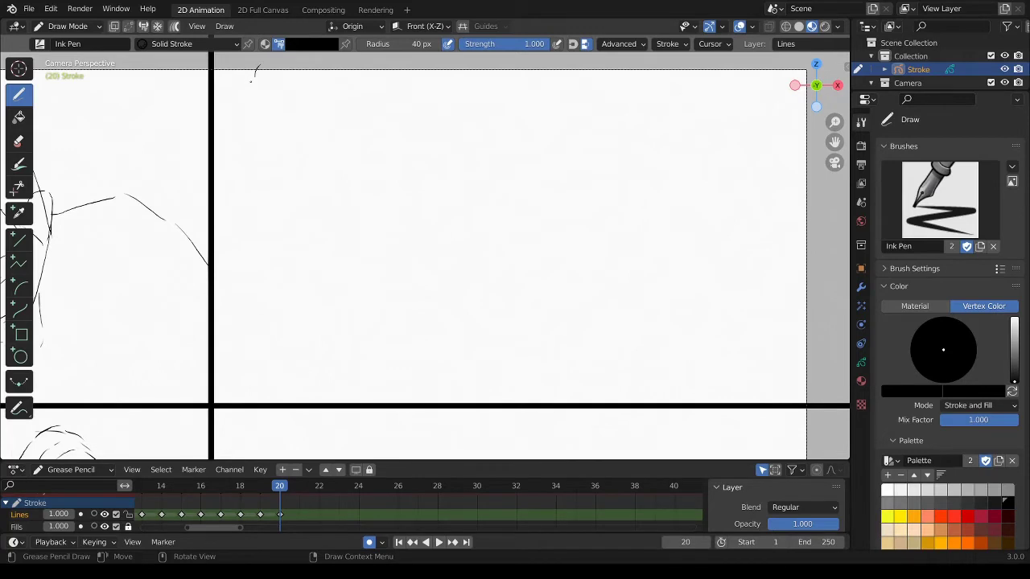
drag(250, 81, 263, 135)
drag(274, 174, 325, 138)
drag(249, 138, 225, 148)
mouse_move(345, 163)
mouse_down()
mouse_move(402, 190)
mouse_move(433, 242)
mouse_move(378, 375)
mouse_up()
drag(362, 251, 444, 242)
mouse_move(415, 191)
mouse_down()
mouse_move(435, 285)
mouse_move(384, 398)
mouse_up()
mouse_move(229, 142)
mouse_down()
mouse_move(247, 302)
mouse_move(234, 373)
mouse_up()
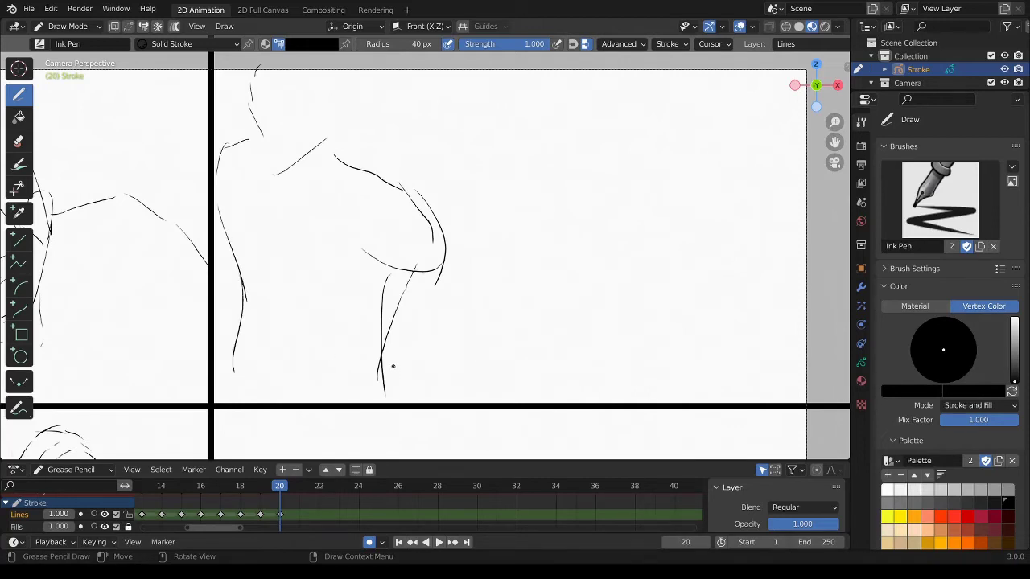
- Redraw the lower arm, extend the body contour, and replace the rough shoulder curve
mouse_move(380, 371)
ctrl+mouse_down()
mouse_move(368, 322)
mouse_move(378, 282)
mouse_move(366, 391)
ctrl+mouse_up()
drag(369, 314, 389, 398)
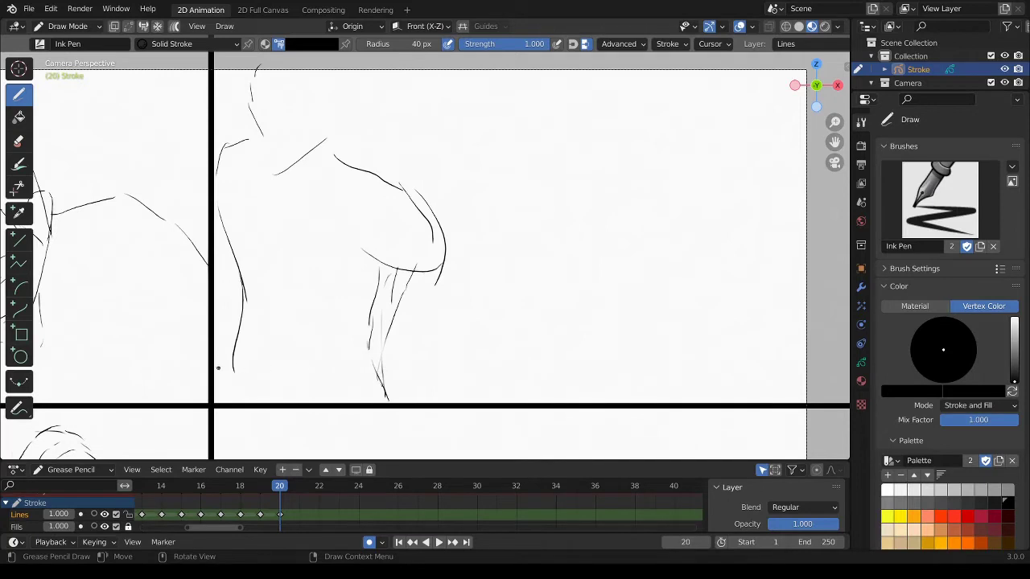
drag(234, 360, 231, 391)
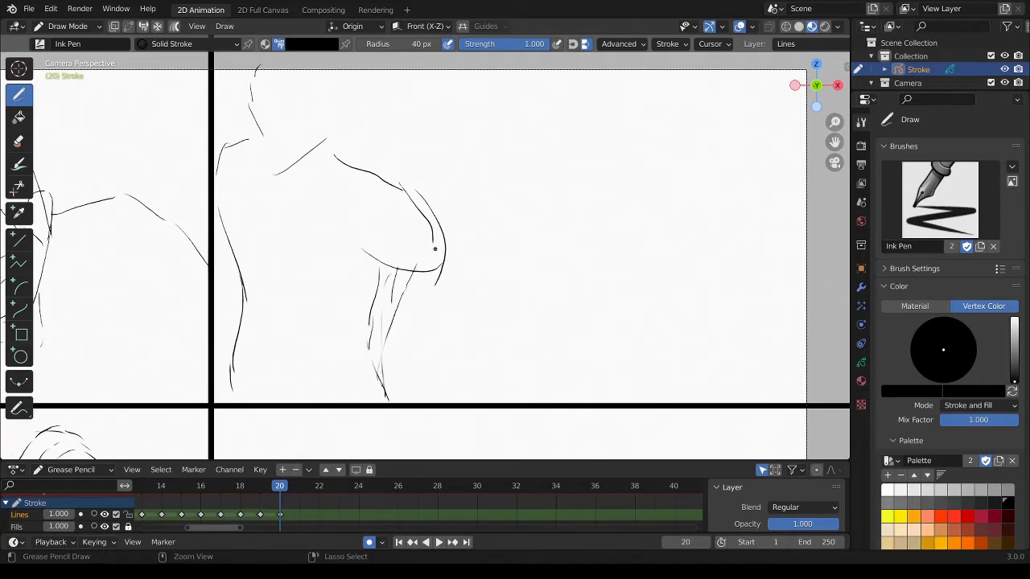
mouse_move(434, 232)
ctrl+mouse_down()
mouse_move(437, 202)
mouse_move(413, 247)
mouse_move(386, 265)
mouse_move(414, 265)
mouse_move(419, 278)
ctrl+mouse_up()
mouse_move(447, 229)
mouse_down()
mouse_move(435, 283)
mouse_move(394, 316)
mouse_move(406, 358)
mouse_up()
drag(448, 263, 444, 395)
drag(405, 347, 414, 392)
- Redraw the inner arm and forearm lines, lengthen the shoulder contour and fix the neckline
ctrl+drag(405, 342, 396, 306)
drag(388, 271, 396, 348)
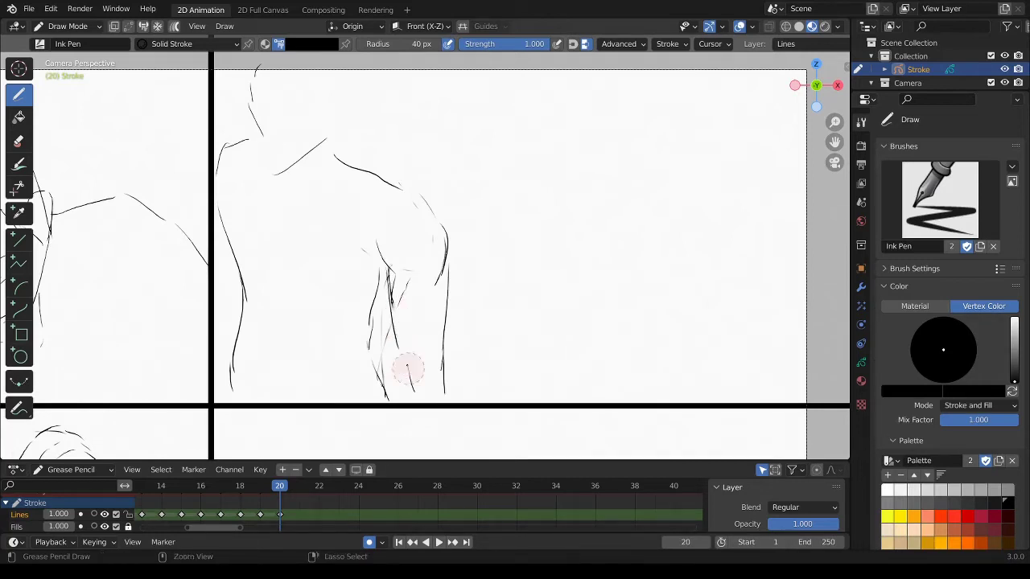
mouse_move(408, 385)
mouse_down()
mouse_move(413, 398)
mouse_move(437, 329)
mouse_move(429, 230)
mouse_move(402, 185)
mouse_up()
mouse_move(400, 185)
mouse_down()
mouse_move(429, 237)
mouse_move(430, 339)
mouse_up()
mouse_move(439, 377)
ctrl+mouse_down()
mouse_move(437, 338)
mouse_move(432, 378)
mouse_move(381, 254)
mouse_move(385, 313)
mouse_move(410, 397)
ctrl+mouse_up()
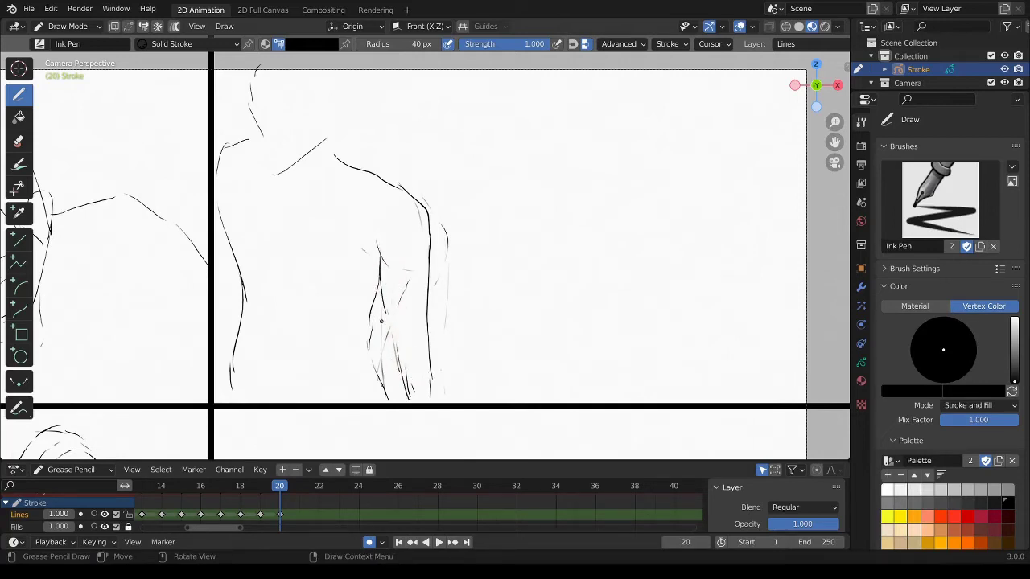
ctrl+drag(381, 321, 363, 345)
drag(376, 283, 378, 391)
mouse_move(241, 142)
ctrl+mouse_down()
mouse_move(222, 165)
mouse_move(225, 140)
ctrl+mouse_up()
- Redraw the over-shoulder figure's neck as one line, plus its collar and the shoulder stroke beside it
mouse_move(251, 71)
mouse_down()
mouse_move(250, 136)
mouse_move(277, 170)
mouse_move(259, 138)
mouse_move(310, 154)
mouse_move(358, 122)
mouse_up()
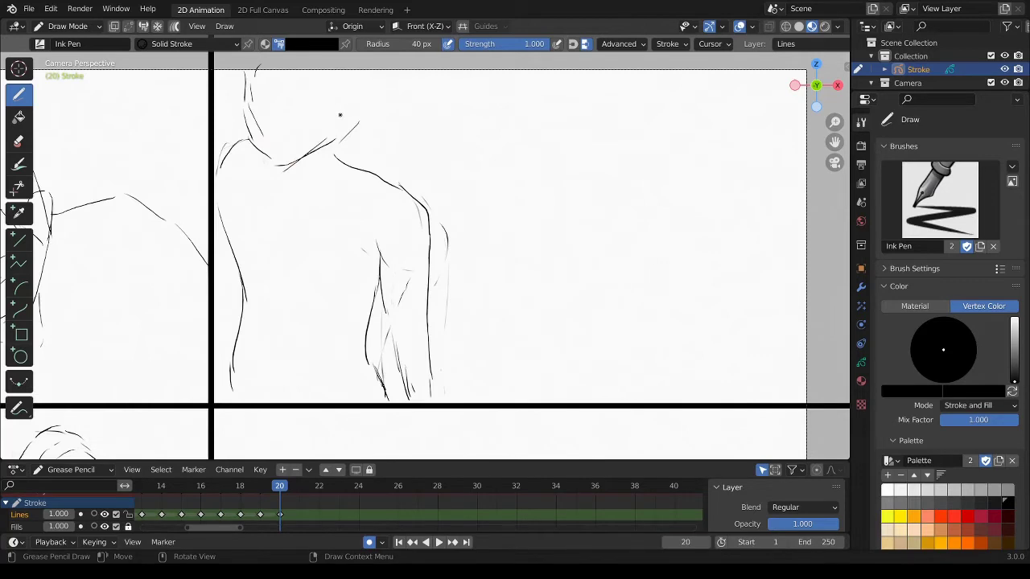
ctrl+drag(277, 169, 241, 105)
drag(250, 69, 262, 147)
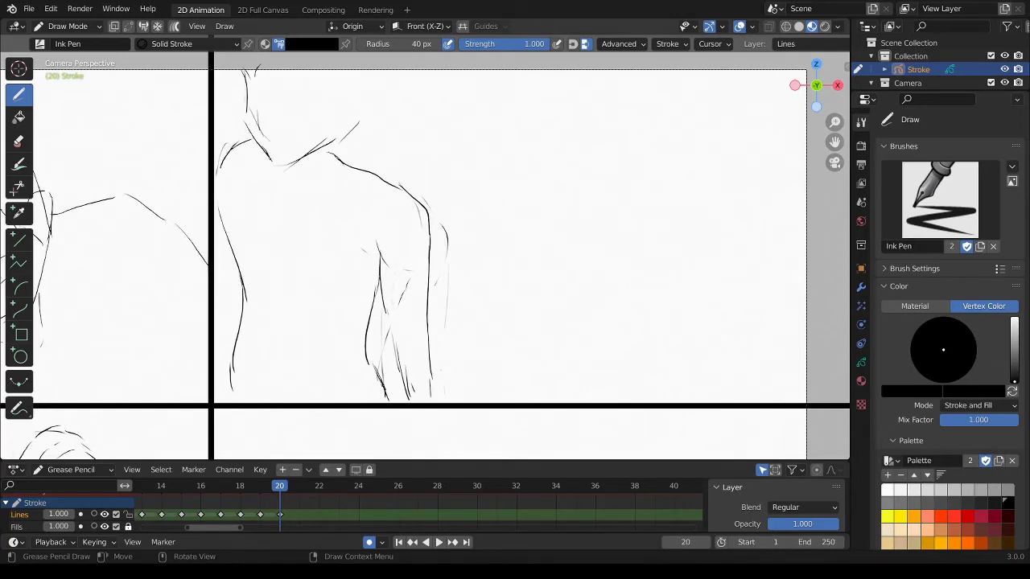
mouse_move(289, 171)
ctrl+mouse_down()
mouse_move(269, 159)
mouse_move(338, 128)
mouse_move(278, 167)
mouse_move(291, 175)
mouse_move(355, 159)
mouse_move(354, 132)
ctrl+mouse_up()
drag(354, 121, 353, 169)
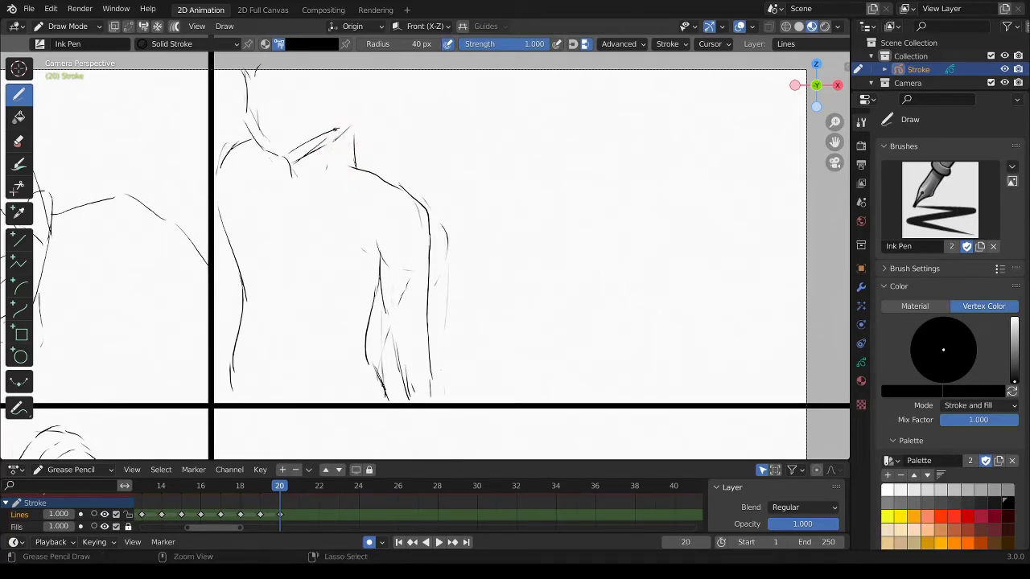
mouse_move(239, 68)
mouse_down()
mouse_move(255, 132)
mouse_move(238, 88)
mouse_move(256, 139)
mouse_move(242, 72)
mouse_move(274, 164)
mouse_move(239, 101)
mouse_move(241, 73)
mouse_move(272, 146)
mouse_up()
- Replace the upper neck stroke with a curved neck line, draw its right side, and darken the left torso contour
drag(357, 71, 361, 93)
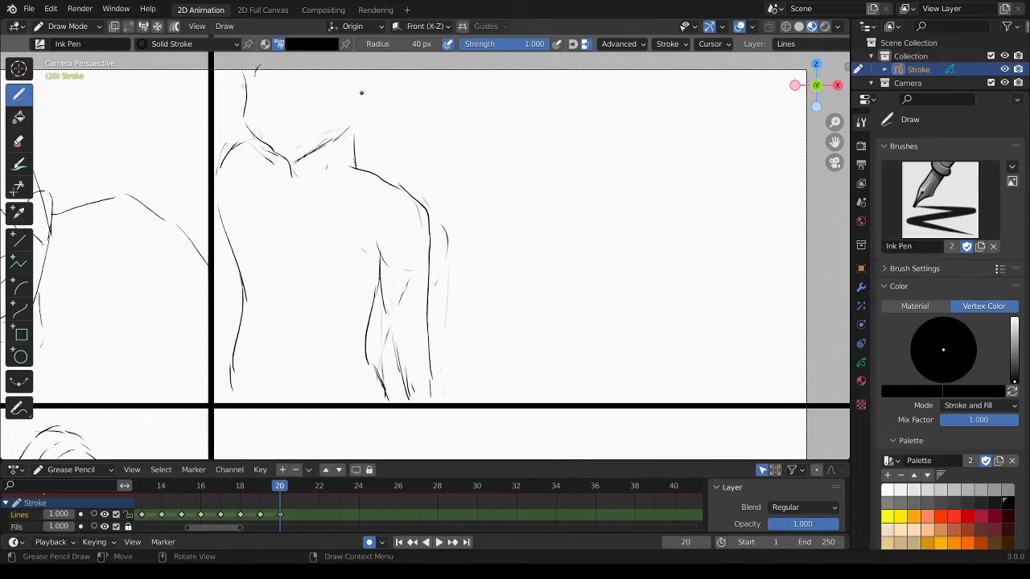
ctrl+drag(236, 80, 246, 123)
mouse_move(239, 71)
mouse_down()
mouse_move(264, 142)
mouse_move(253, 150)
mouse_up()
drag(214, 211, 218, 271)
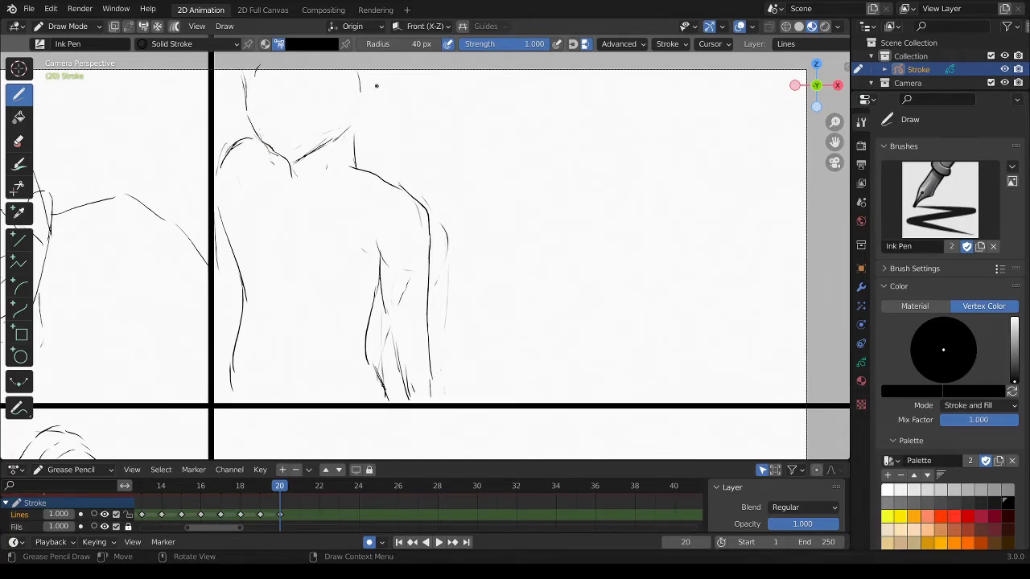
drag(363, 60, 355, 161)
- Draw the collarbones, erase stray marks, and redraw the left shoulder line while trimming the right one
drag(273, 156, 307, 185)
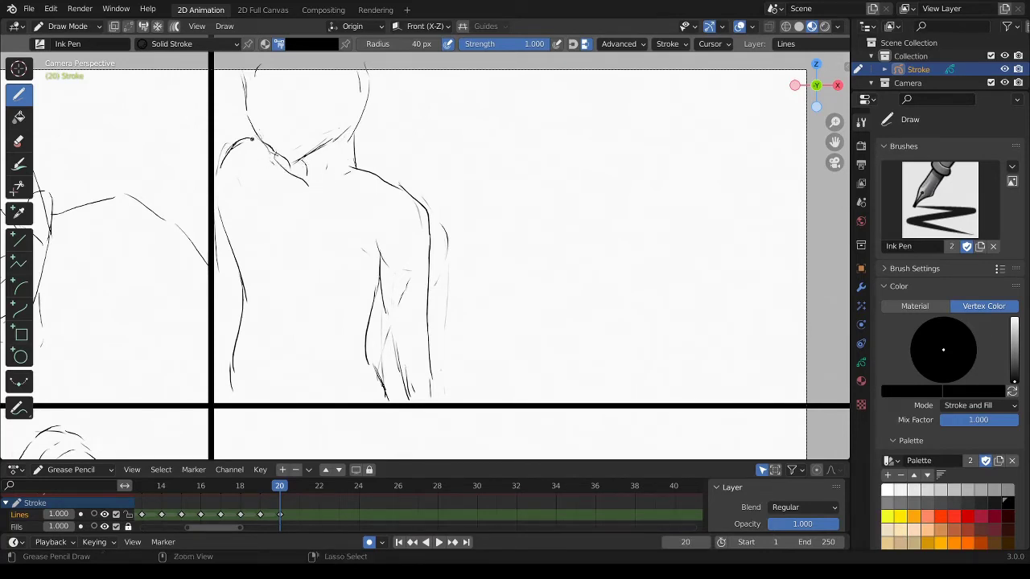
ctrl+drag(241, 133, 217, 193)
ctrl+drag(292, 165, 271, 161)
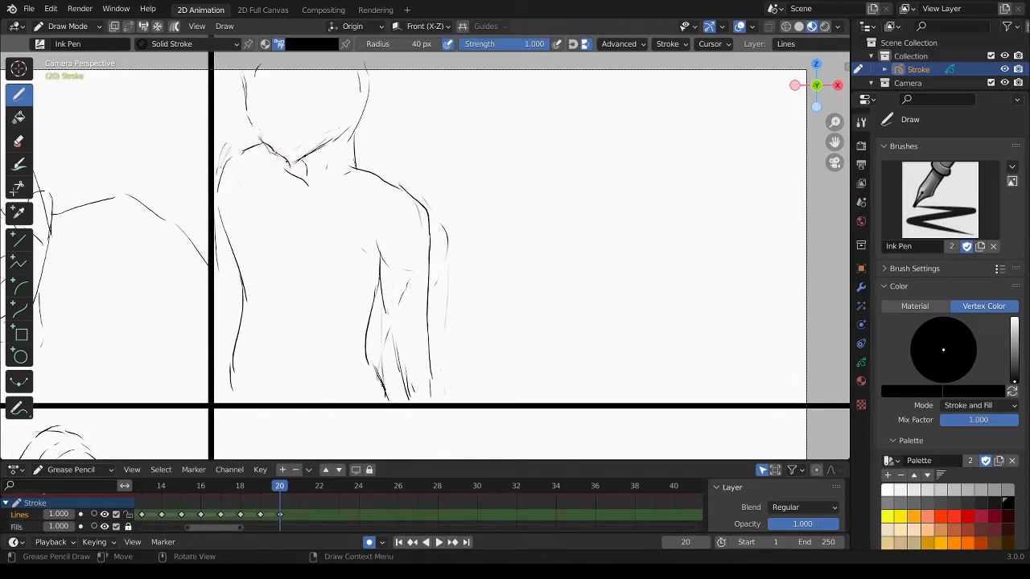
mouse_move(360, 160)
ctrl+mouse_down()
mouse_move(418, 199)
mouse_move(358, 168)
mouse_move(303, 176)
ctrl+mouse_up()
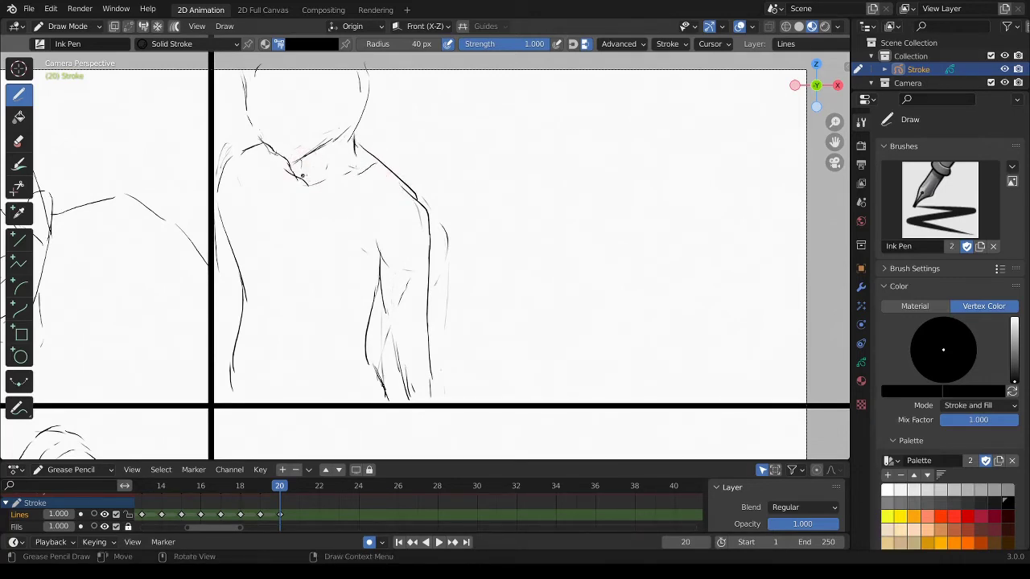
drag(364, 165, 304, 190)
- Replace the rough left shoulder strokes with a rounded contour and chest line, and trim the collarbone
drag(286, 199, 265, 231)
ctrl+drag(241, 224, 229, 189)
mouse_move(246, 151)
mouse_down()
mouse_move(233, 166)
mouse_move(225, 242)
mouse_up()
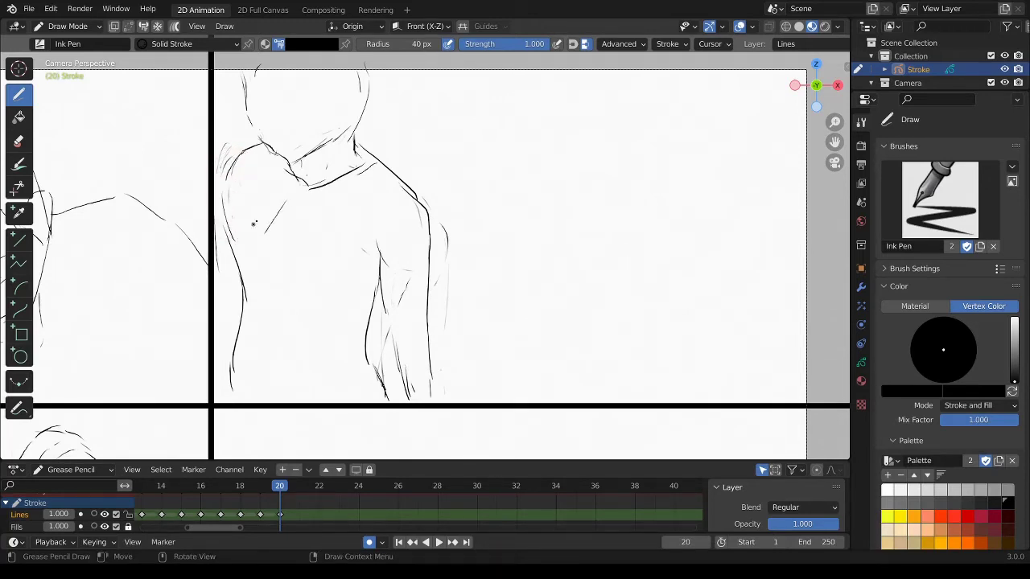
drag(290, 192, 273, 217)
mouse_move(316, 184)
ctrl+mouse_down()
mouse_move(308, 187)
mouse_move(328, 175)
ctrl+mouse_up()
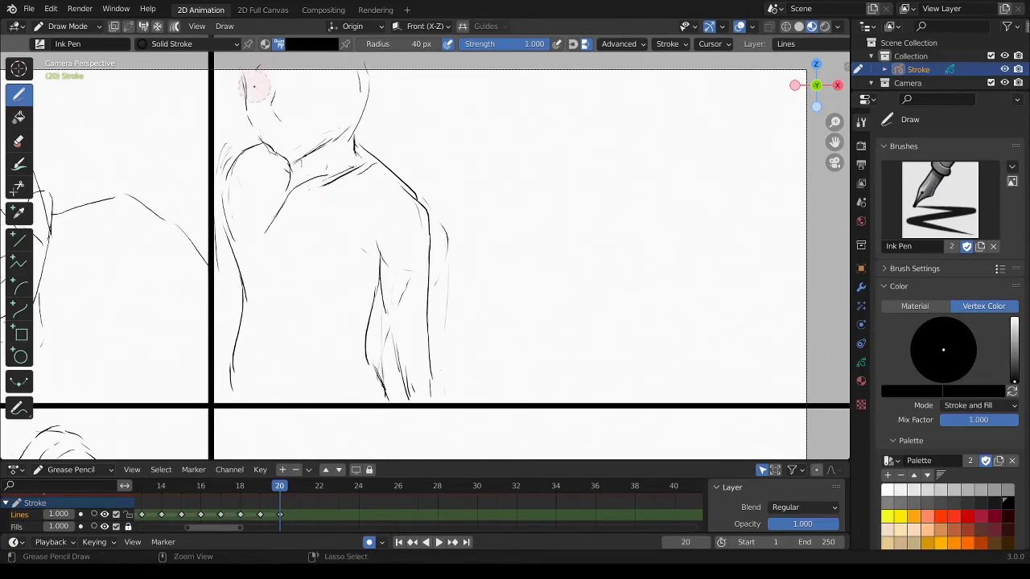
- Clean up the face top and redraw the neck side, left face contour and chin line
ctrl+drag(252, 81, 277, 124)
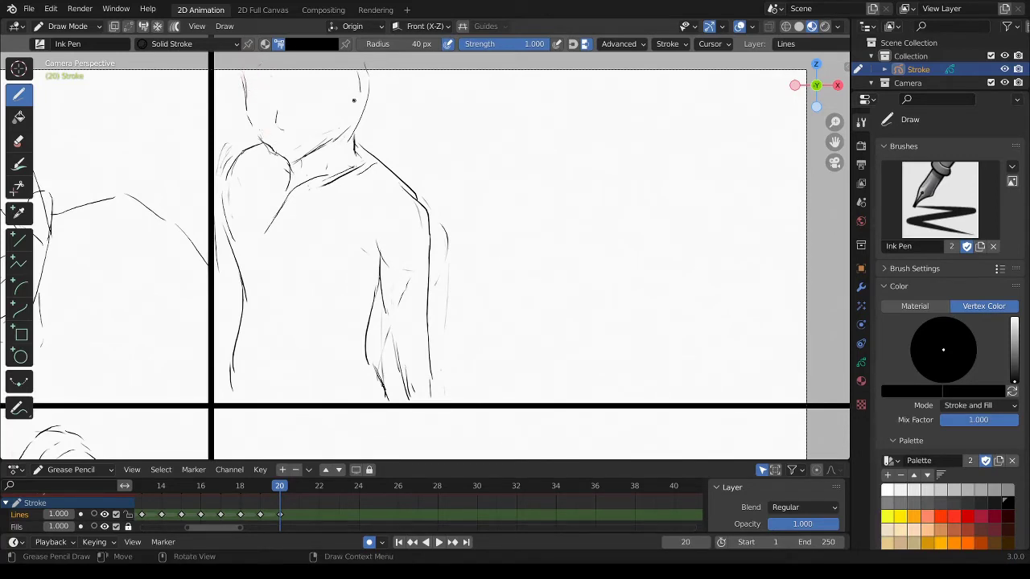
ctrl+drag(370, 91, 364, 124)
ctrl+drag(248, 112, 248, 127)
mouse_move(244, 80)
mouse_down()
mouse_move(253, 129)
mouse_move(289, 169)
mouse_move(325, 148)
mouse_move(291, 153)
mouse_up()
mouse_move(273, 164)
mouse_down()
mouse_move(338, 133)
mouse_move(301, 163)
mouse_up()
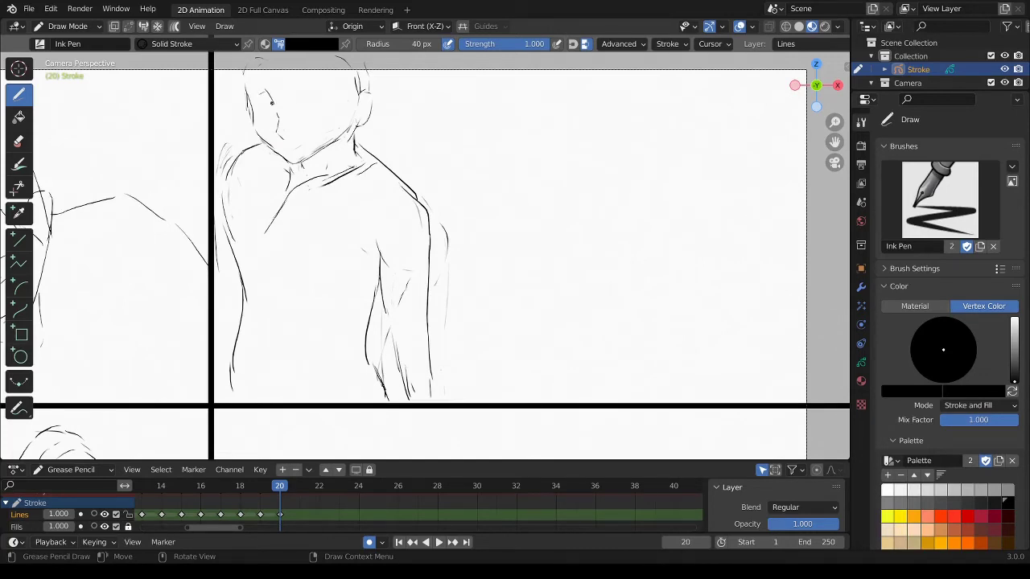
- Sketch the left eye strokes and erase part of the chin line
ctrl+drag(265, 106, 271, 111)
drag(279, 103, 258, 92)
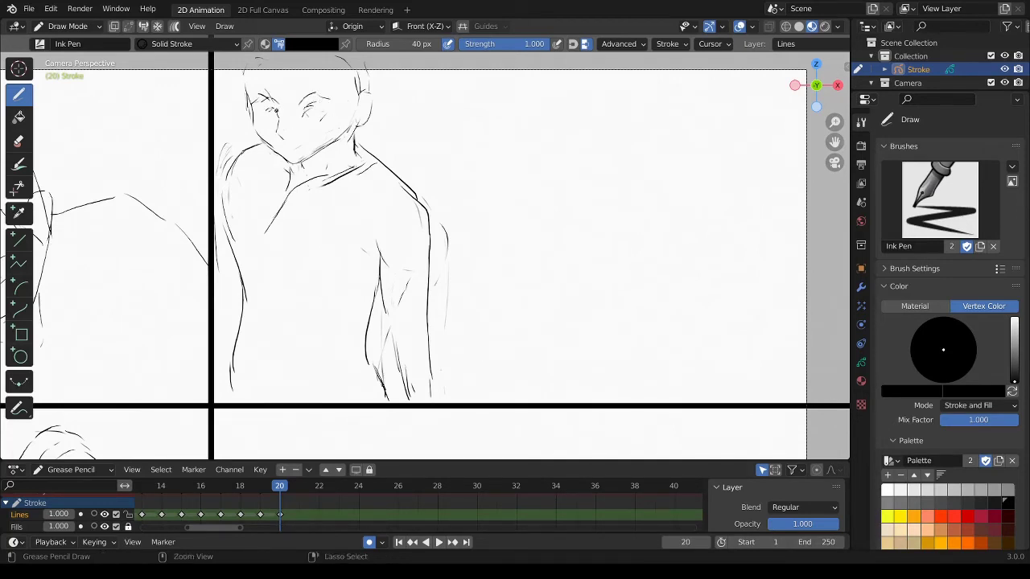
mouse_move(264, 104)
ctrl+mouse_down()
mouse_move(325, 101)
mouse_move(310, 103)
ctrl+mouse_up()
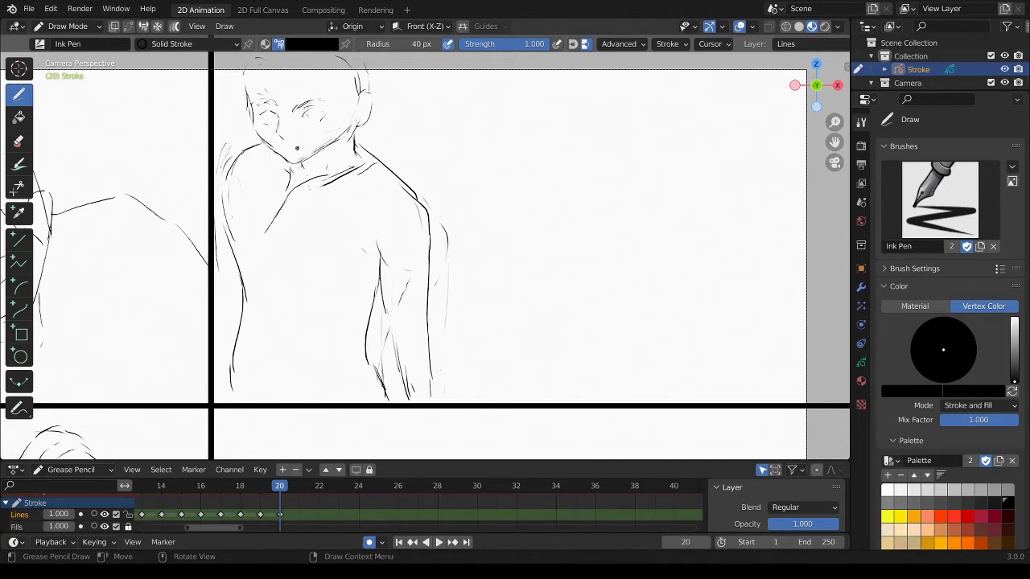
ctrl+drag(297, 148, 292, 150)
- Redraw the outer arm and forearm lines and add a sleeve edge across the upper arm
drag(388, 299, 410, 393)
ctrl+drag(400, 349, 415, 378)
drag(389, 317, 398, 381)
mouse_move(374, 276)
mouse_down()
mouse_move(423, 300)
mouse_move(381, 231)
mouse_move(381, 246)
mouse_up()
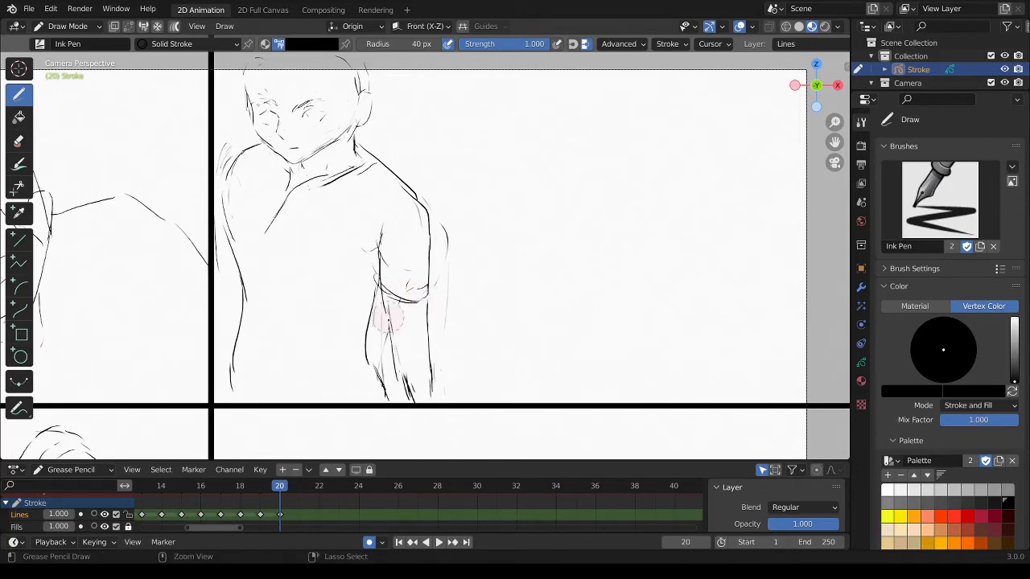
ctrl+drag(395, 317, 398, 364)
mouse_move(382, 299)
mouse_down()
mouse_move(397, 386)
mouse_move(410, 371)
mouse_up()
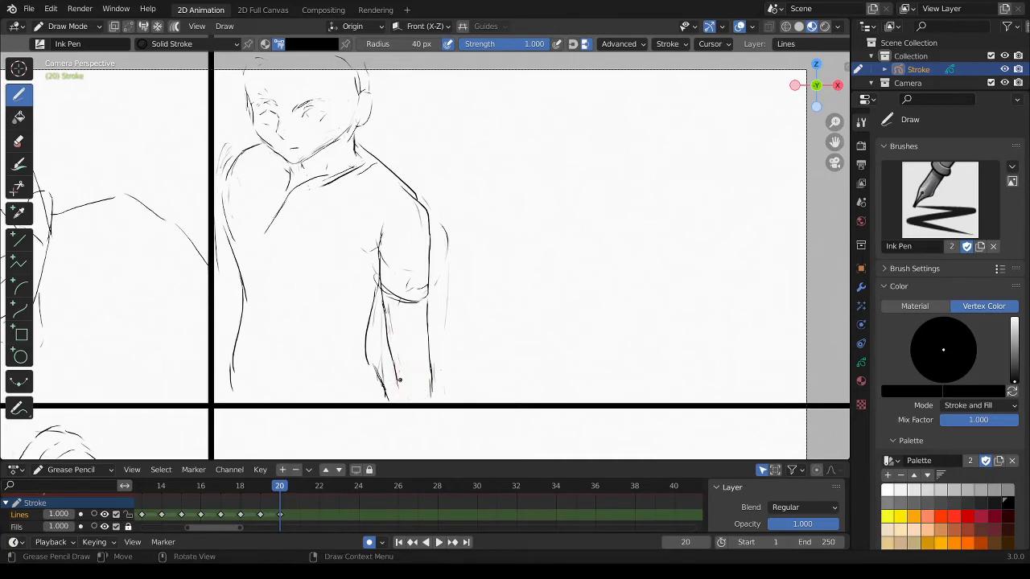
- Draw a long diagonal ground line and a small distant standing figure with legs, arms and head
drag(793, 168, 531, 337)
mouse_move(686, 182)
mouse_down()
mouse_move(684, 243)
mouse_move(706, 258)
mouse_move(677, 267)
mouse_up()
drag(690, 228, 690, 265)
drag(703, 262, 694, 222)
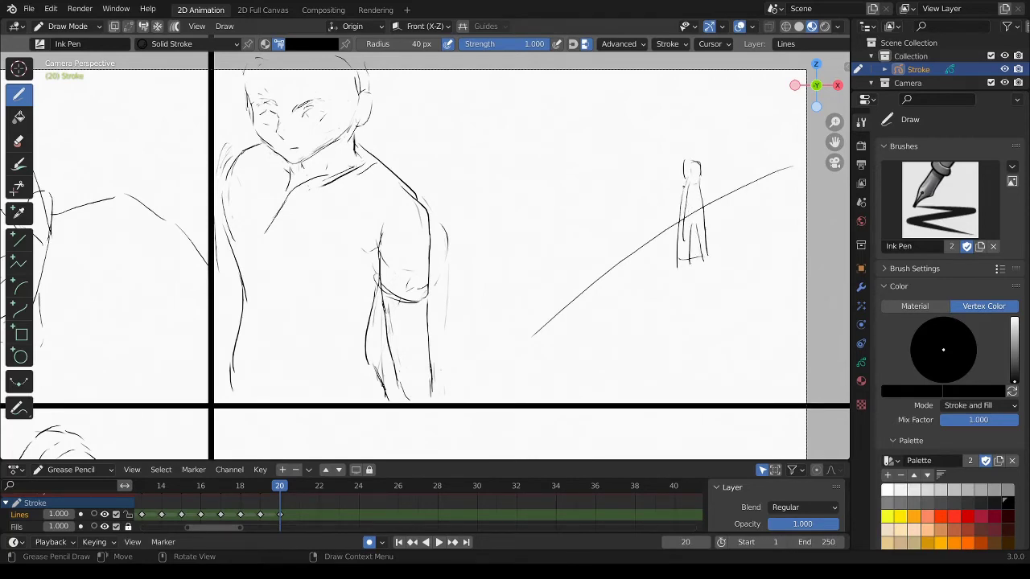
drag(686, 185, 680, 218)
drag(699, 188, 704, 206)
mouse_move(678, 240)
ctrl+mouse_down()
mouse_move(685, 196)
mouse_move(686, 264)
ctrl+mouse_up()
drag(703, 228, 707, 253)
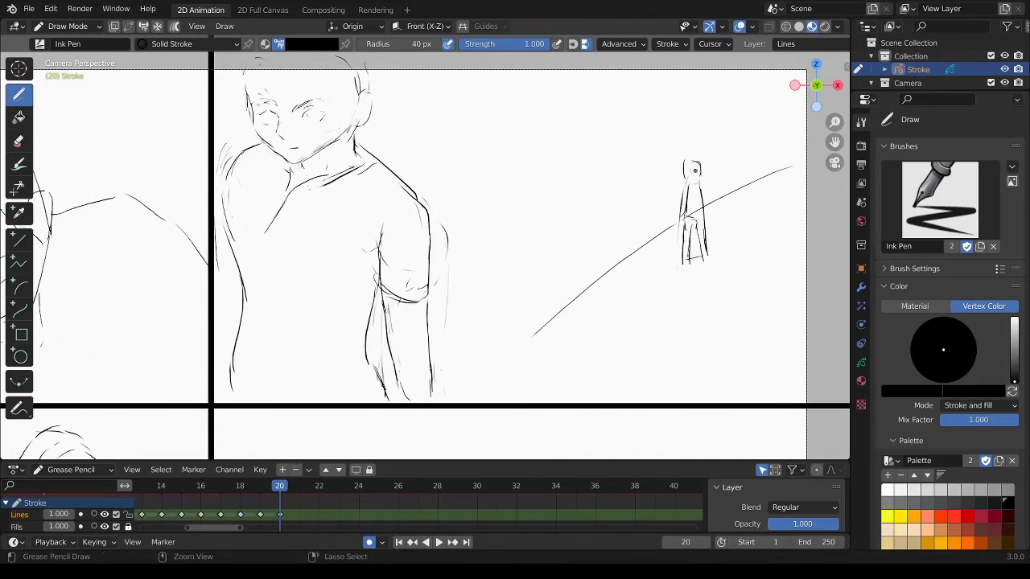
drag(690, 170, 696, 162)
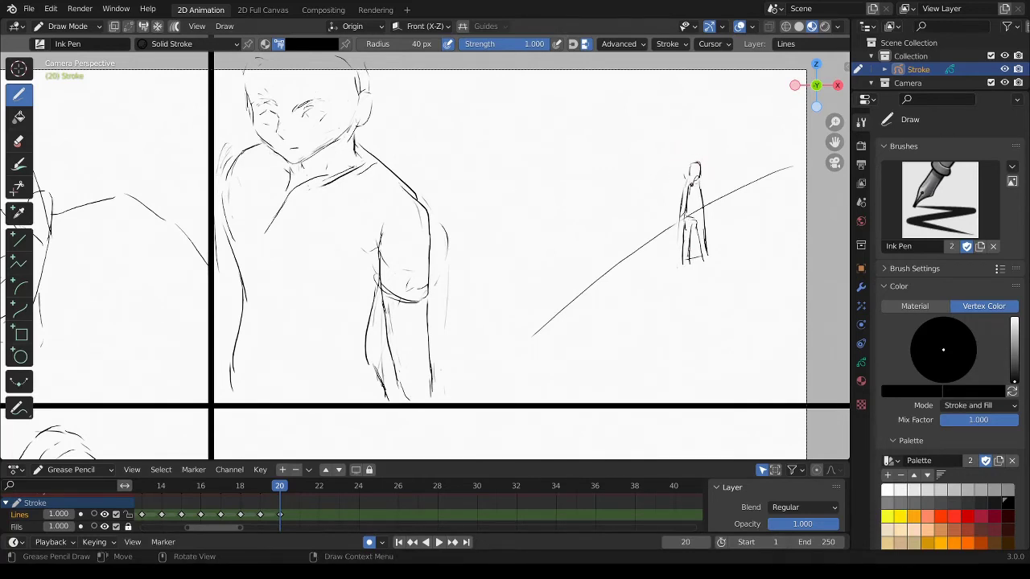
- Add lines under the ground line and rough background shapes, including a vertical line, between the figures
drag(634, 264, 532, 336)
drag(541, 307, 508, 337)
drag(582, 235, 481, 217)
drag(463, 254, 533, 288)
drag(561, 274, 594, 288)
mouse_move(456, 205)
mouse_down()
mouse_move(456, 316)
mouse_move(512, 322)
mouse_up()
mouse_move(605, 211)
mouse_down()
mouse_move(623, 238)
mouse_move(607, 212)
mouse_up()
mouse_move(503, 72)
mouse_down()
mouse_move(499, 171)
mouse_move(553, 160)
mouse_up()
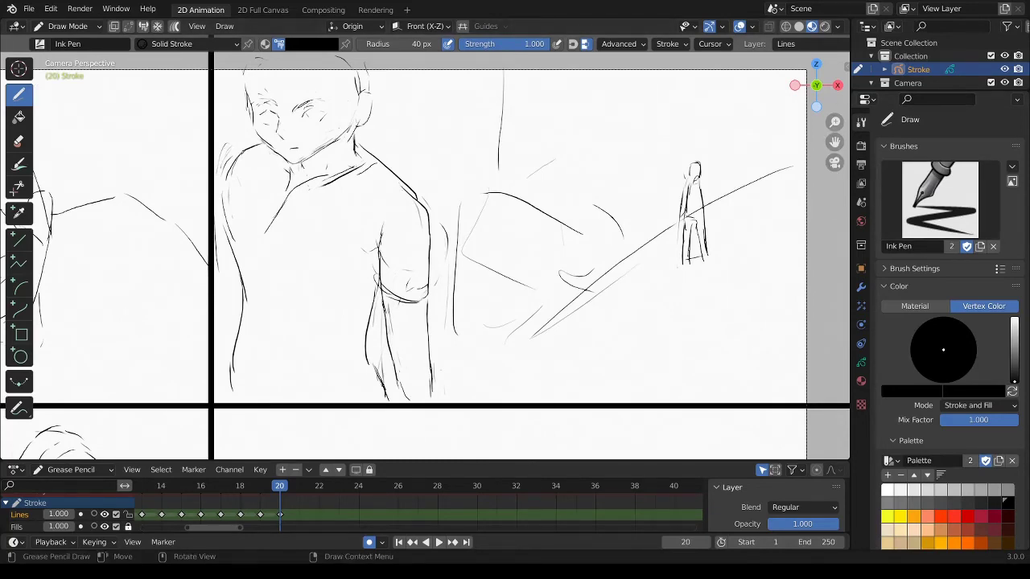
- In the next empty panel, outline a right-hand figure's head, body sides, arm and lower body
mouse_move(536, 329)
shift+middle_down()
mouse_move(544, 54)
mouse_move(561, 440)
shift+middle_up()
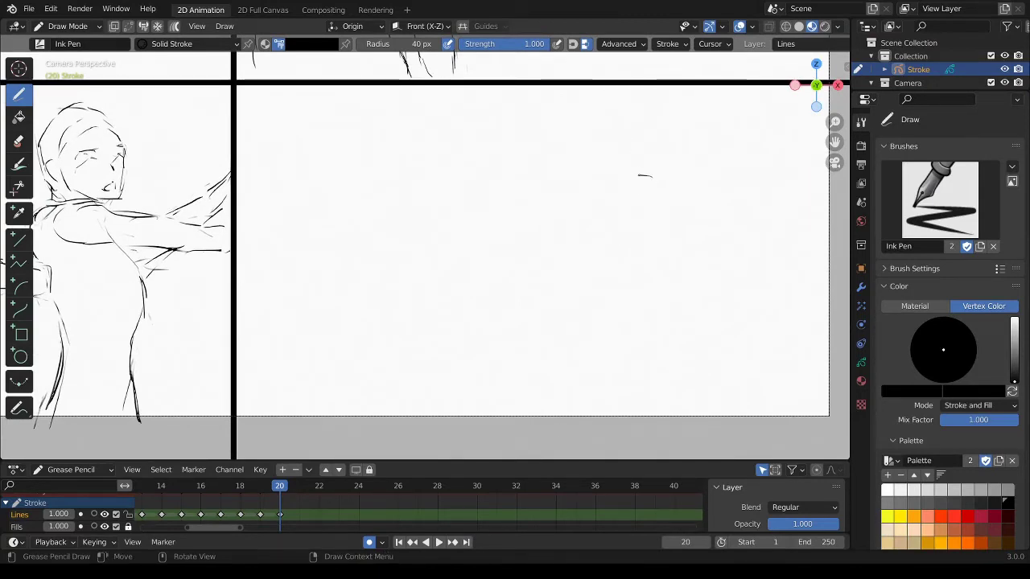
drag(638, 174, 616, 175)
drag(605, 191, 613, 227)
mouse_move(656, 174)
mouse_down()
mouse_move(707, 299)
mouse_move(705, 346)
mouse_up()
drag(623, 245, 638, 331)
drag(635, 282, 639, 351)
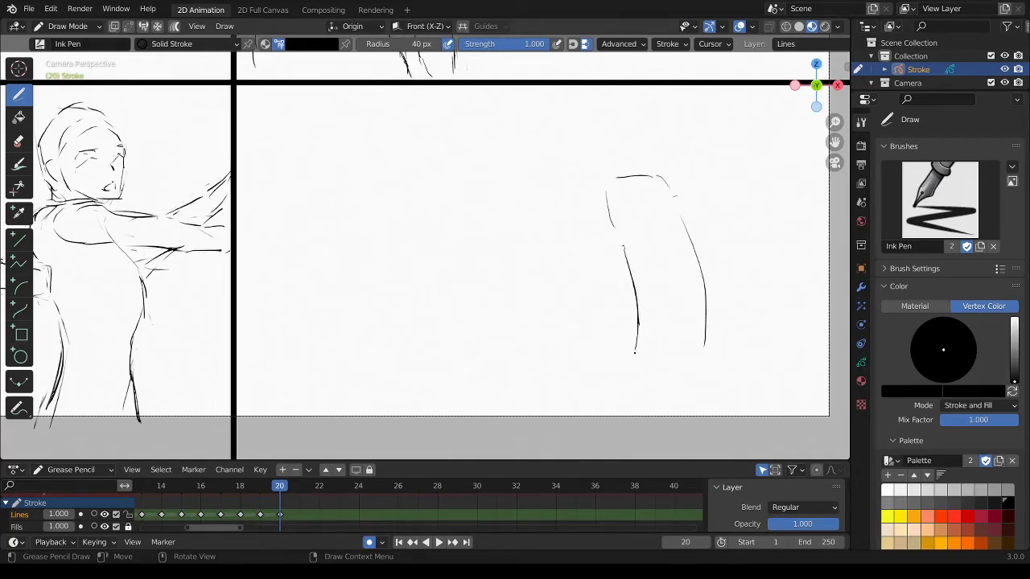
mouse_move(625, 300)
mouse_down()
mouse_move(552, 378)
mouse_move(601, 380)
mouse_move(630, 432)
mouse_up()
drag(700, 356, 705, 420)
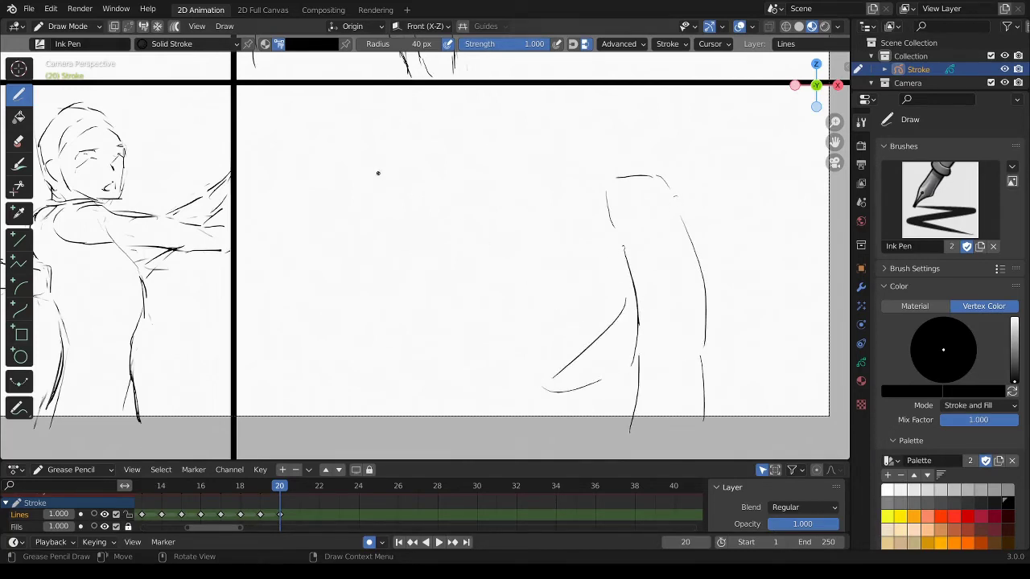
- Block in a second figure on the left: head, shoulder, arm and body outline
mouse_move(402, 193)
mouse_down()
mouse_move(404, 209)
mouse_move(393, 211)
mouse_up()
drag(398, 164, 456, 229)
drag(384, 183, 338, 243)
mouse_move(328, 271)
mouse_down()
mouse_move(397, 294)
mouse_move(406, 325)
mouse_move(390, 418)
mouse_up()
drag(407, 249, 457, 236)
drag(469, 237, 453, 433)
mouse_move(458, 230)
mouse_down()
mouse_move(507, 293)
mouse_move(473, 439)
mouse_up()
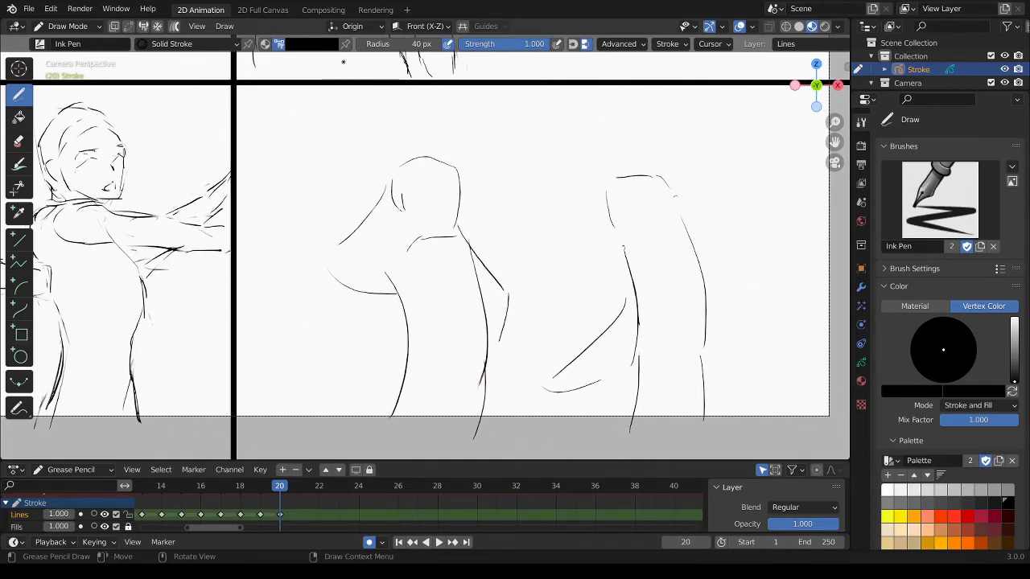
- Mark the middle figure's head, erase its jaw line, and sketch an arm down into a hand
mouse_move(393, 199)
mouse_down()
mouse_move(318, 253)
mouse_move(344, 280)
mouse_move(409, 257)
mouse_up()
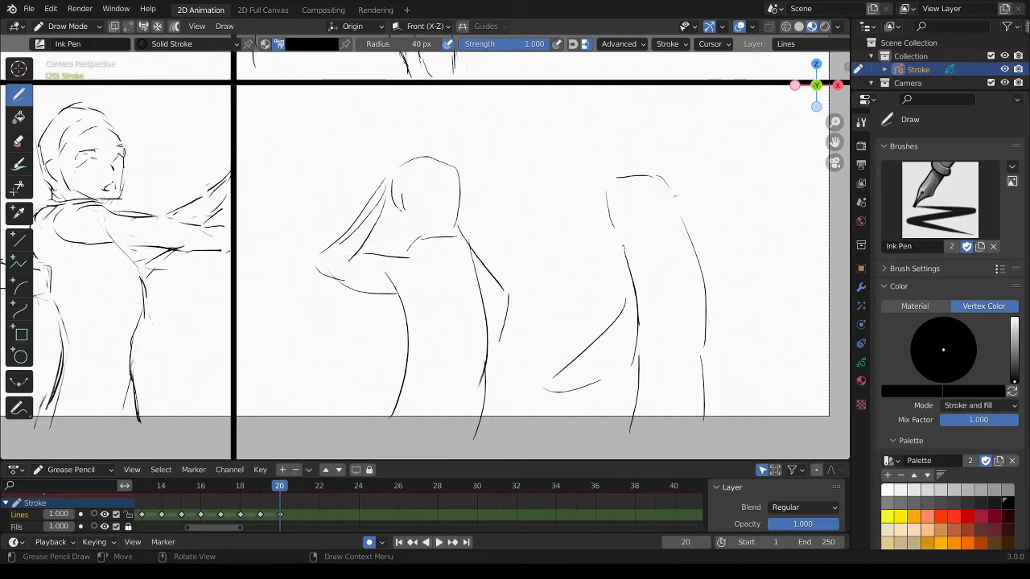
mouse_move(407, 257)
ctrl+mouse_down()
mouse_move(342, 291)
mouse_move(379, 283)
mouse_move(421, 292)
ctrl+mouse_up()
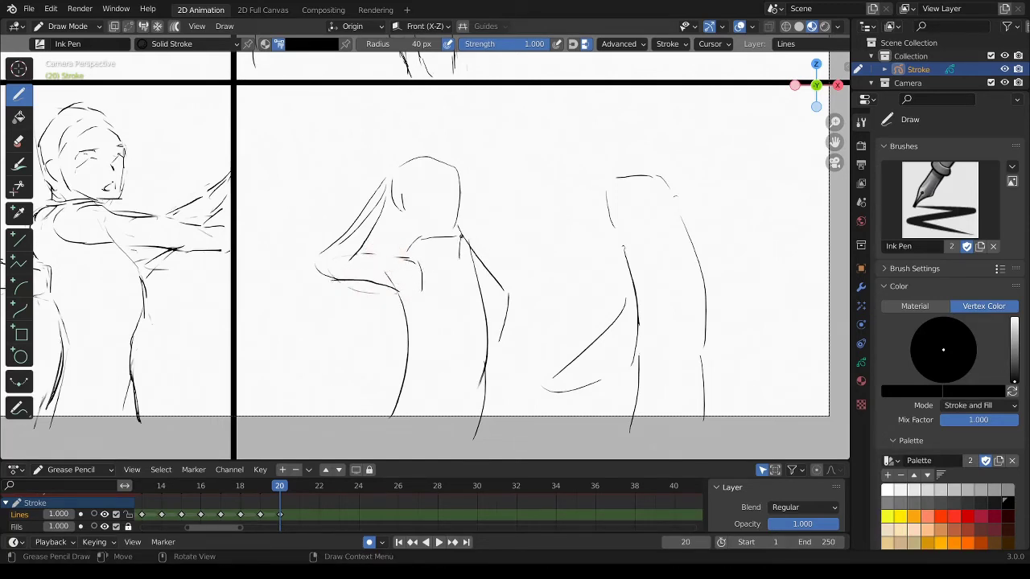
drag(460, 235, 510, 283)
mouse_move(463, 259)
mouse_down()
mouse_move(517, 296)
mouse_move(512, 336)
mouse_up()
drag(502, 296, 494, 371)
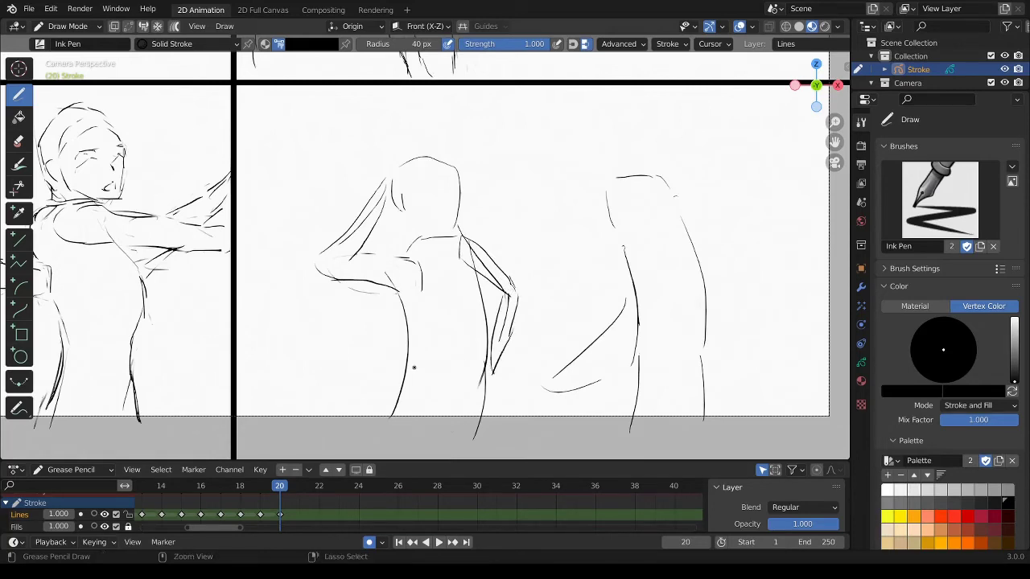
- Redraw the middle figure's lower back, inner arm edge, torso side, hem line and bottom curve
mouse_move(409, 364)
ctrl+mouse_down()
mouse_move(397, 303)
mouse_move(408, 356)
mouse_move(393, 417)
ctrl+mouse_up()
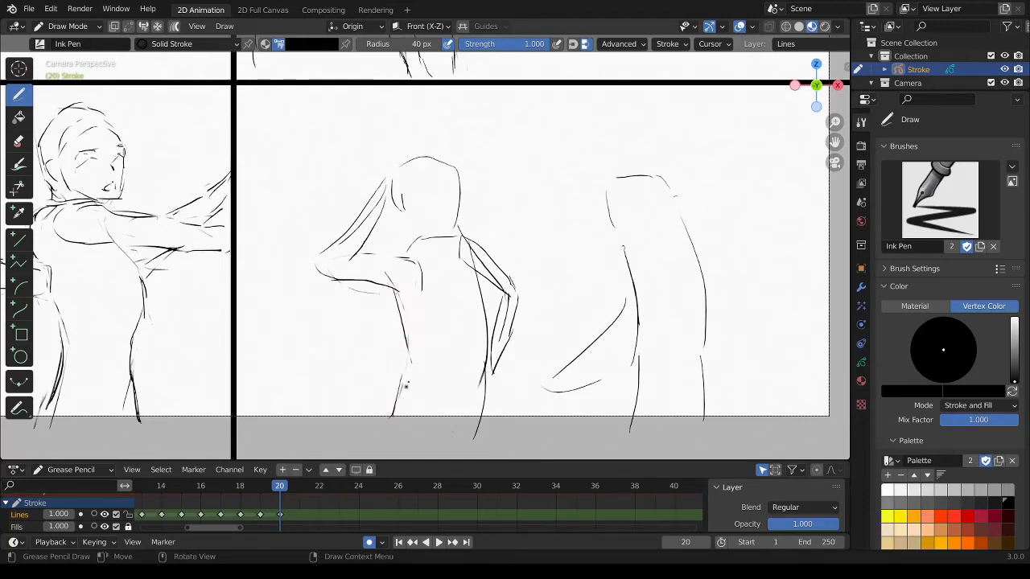
drag(474, 270, 485, 383)
drag(404, 396, 477, 407)
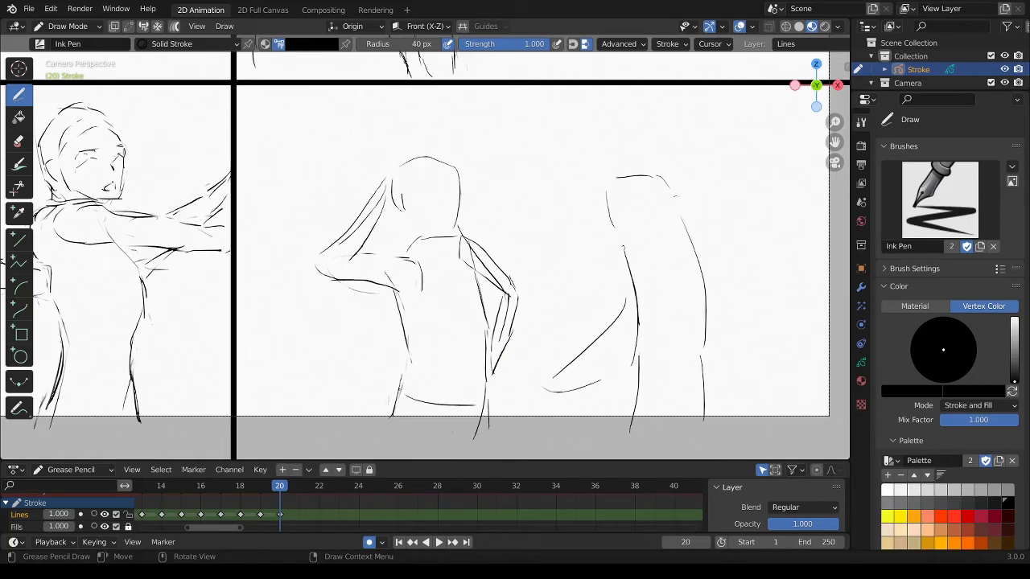
drag(399, 388, 427, 447)
drag(491, 410, 465, 446)
- Outline the middle figure's head, erase stray neck marks, and start a horizontal arm line
mouse_move(408, 168)
mouse_down()
mouse_move(394, 180)
mouse_move(415, 219)
mouse_up()
mouse_move(420, 156)
mouse_down()
mouse_move(450, 163)
mouse_move(455, 218)
mouse_move(408, 219)
mouse_up()
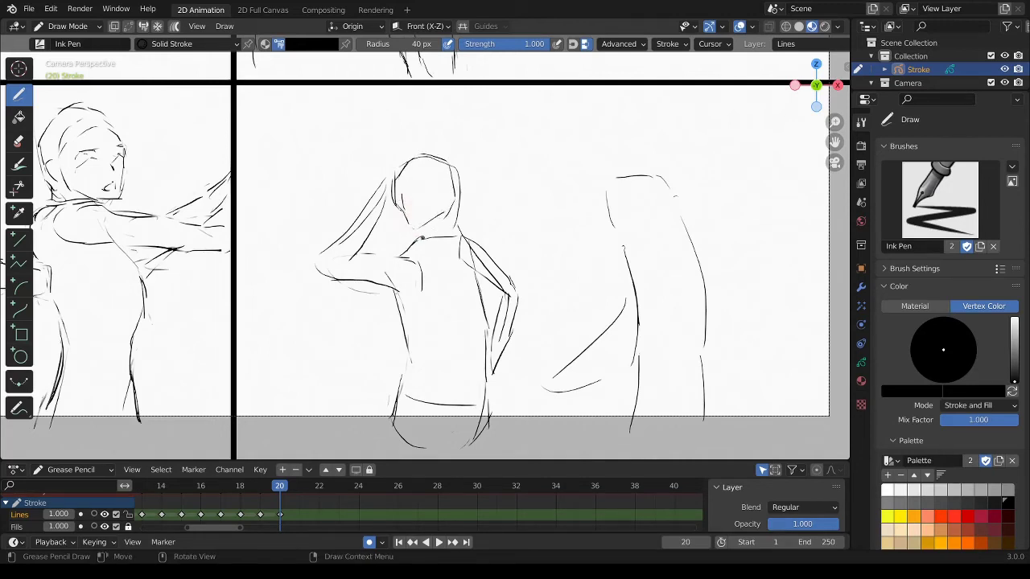
ctrl+drag(398, 250, 419, 235)
mouse_move(419, 244)
mouse_down()
mouse_move(368, 252)
mouse_move(411, 249)
mouse_up()
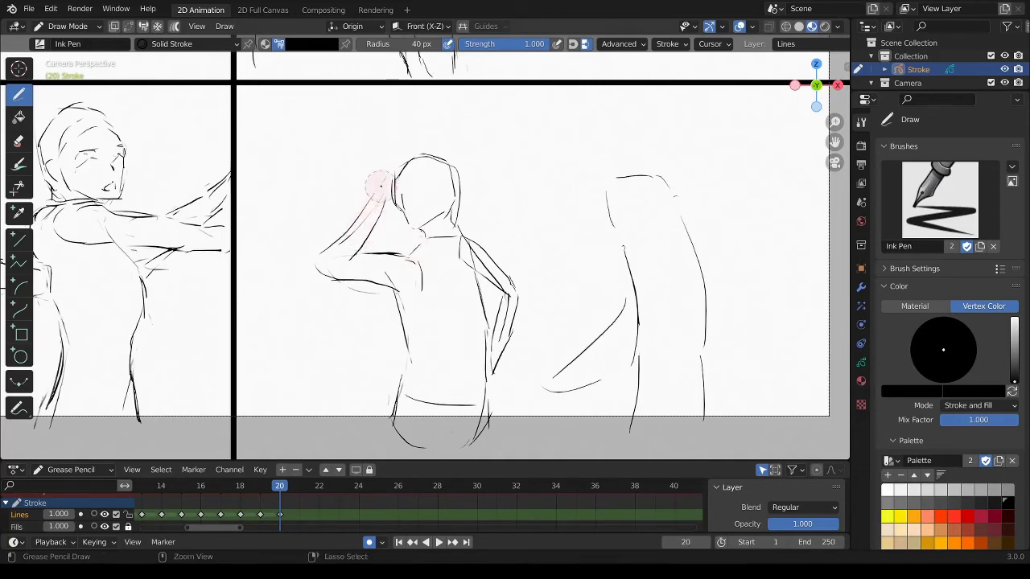
- Redraw the raised arm more cleanly from the head down to the elbow
mouse_move(375, 184)
ctrl+mouse_down()
mouse_move(372, 208)
mouse_move(326, 245)
mouse_move(361, 200)
ctrl+mouse_up()
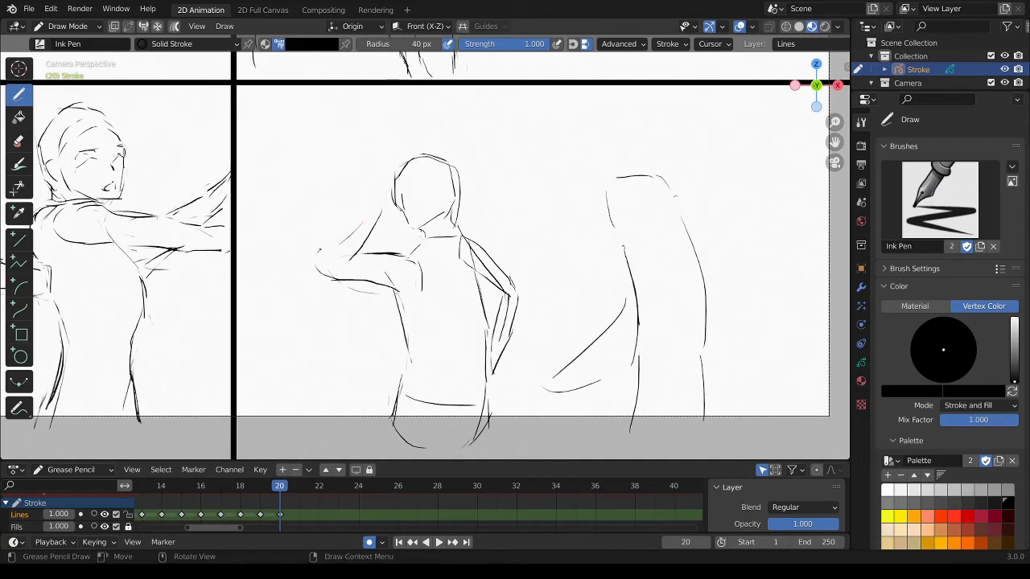
mouse_move(318, 249)
mouse_down()
mouse_move(371, 195)
mouse_move(378, 203)
mouse_move(356, 218)
mouse_move(338, 257)
mouse_up()
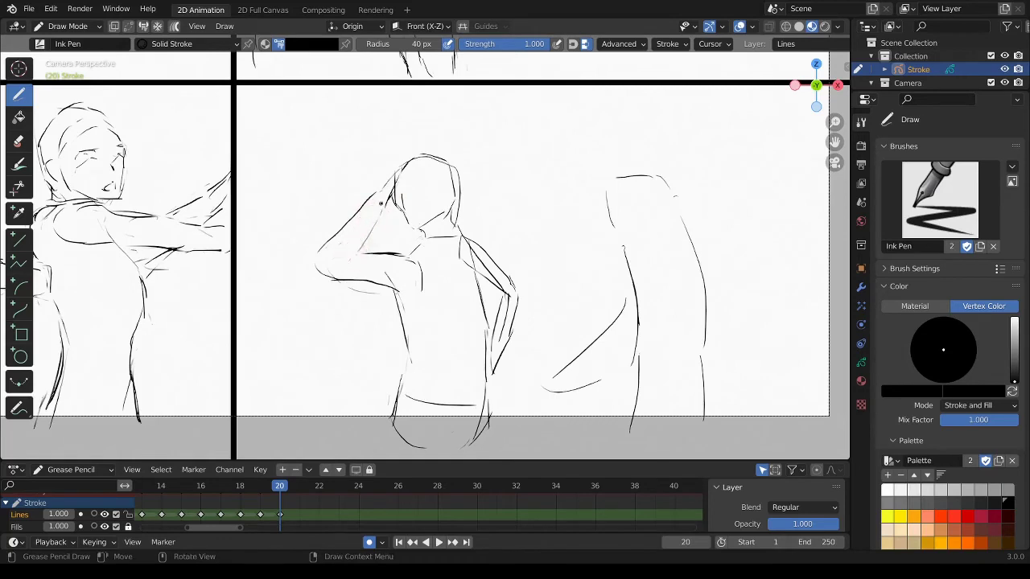
drag(383, 203, 330, 277)
mouse_move(333, 239)
mouse_down()
mouse_move(324, 264)
mouse_move(324, 249)
mouse_move(344, 276)
mouse_move(387, 285)
mouse_up()
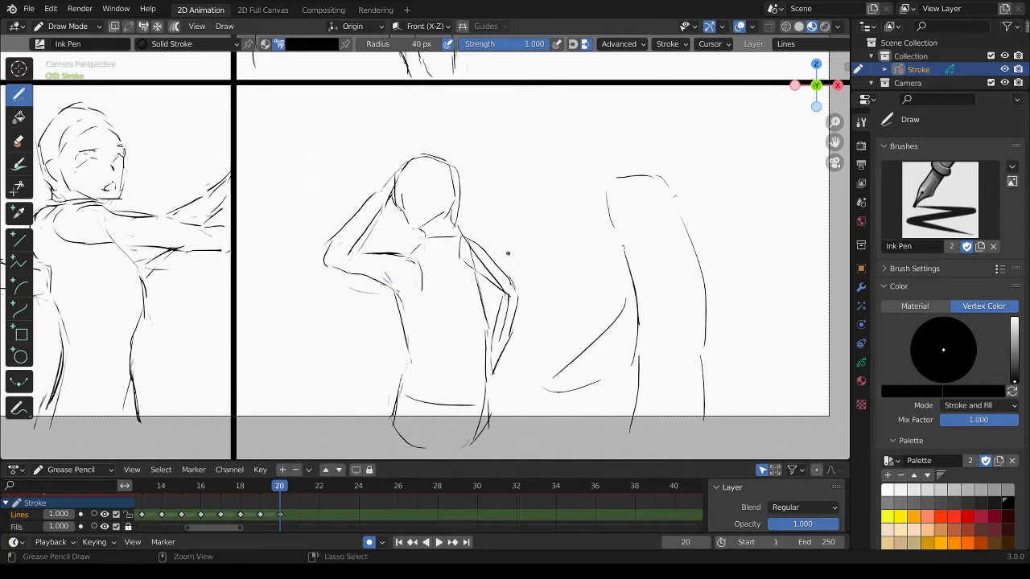
- Erase old shoulder and torso marks and redraw the shoulder, back edge, chest and neck lines
ctrl+drag(460, 241, 515, 293)
ctrl+drag(456, 234, 477, 290)
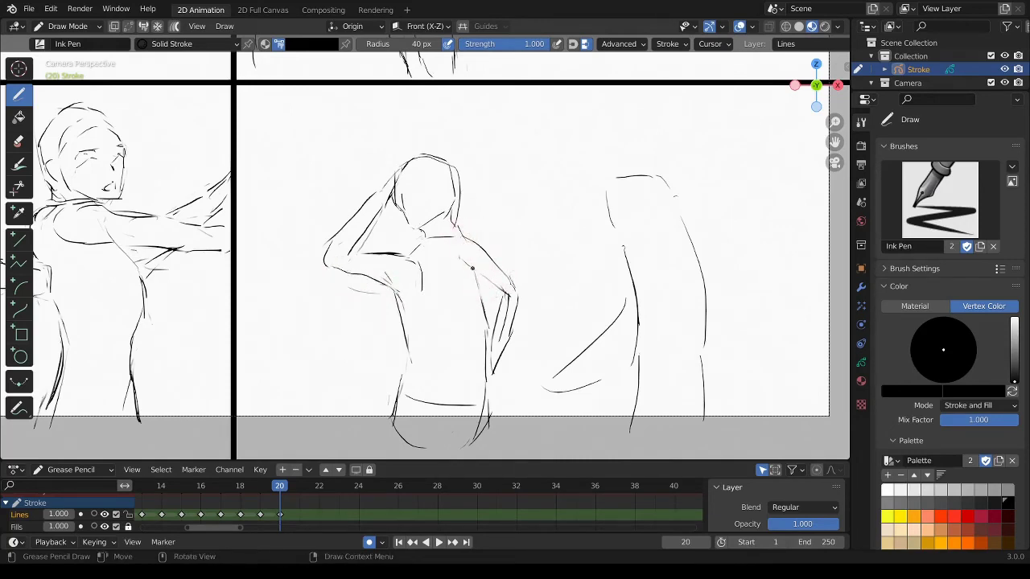
mouse_move(456, 233)
mouse_down()
mouse_move(473, 250)
mouse_move(482, 295)
mouse_up()
ctrl+drag(402, 246, 430, 256)
mouse_move(412, 291)
ctrl+mouse_down()
mouse_move(395, 312)
mouse_move(417, 351)
mouse_move(397, 389)
ctrl+mouse_up()
mouse_move(487, 308)
ctrl+mouse_down()
mouse_move(501, 288)
mouse_move(507, 354)
ctrl+mouse_up()
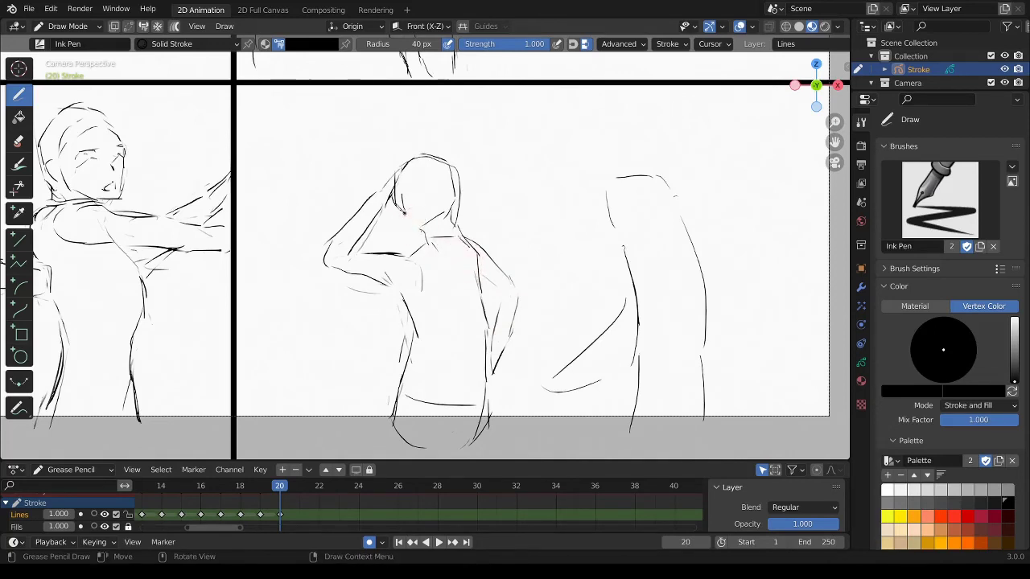
- Draw the neck, ear and collar lines, undoing short strokes until the right shoulder line sits cleanly
mouse_move(403, 212)
mouse_down()
mouse_move(438, 219)
mouse_move(432, 193)
mouse_move(418, 232)
mouse_up()
mouse_move(434, 195)
mouse_down()
mouse_move(467, 241)
mouse_move(429, 242)
mouse_up()
key(ctrl+z)
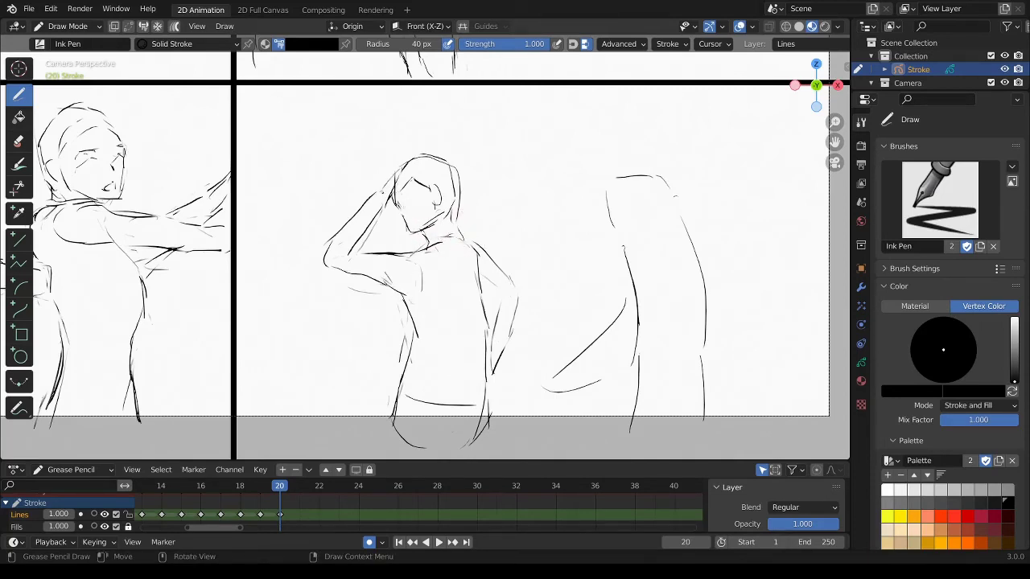
key(ctrl+z)
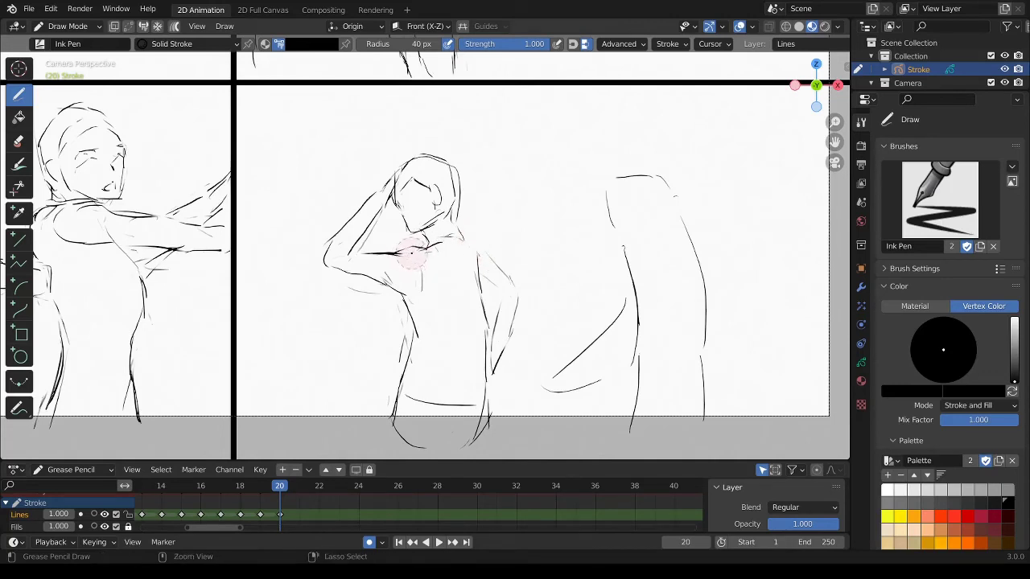
mouse_move(412, 247)
mouse_down()
mouse_move(441, 244)
mouse_move(375, 252)
mouse_move(368, 271)
mouse_up()
key(ctrl+z)
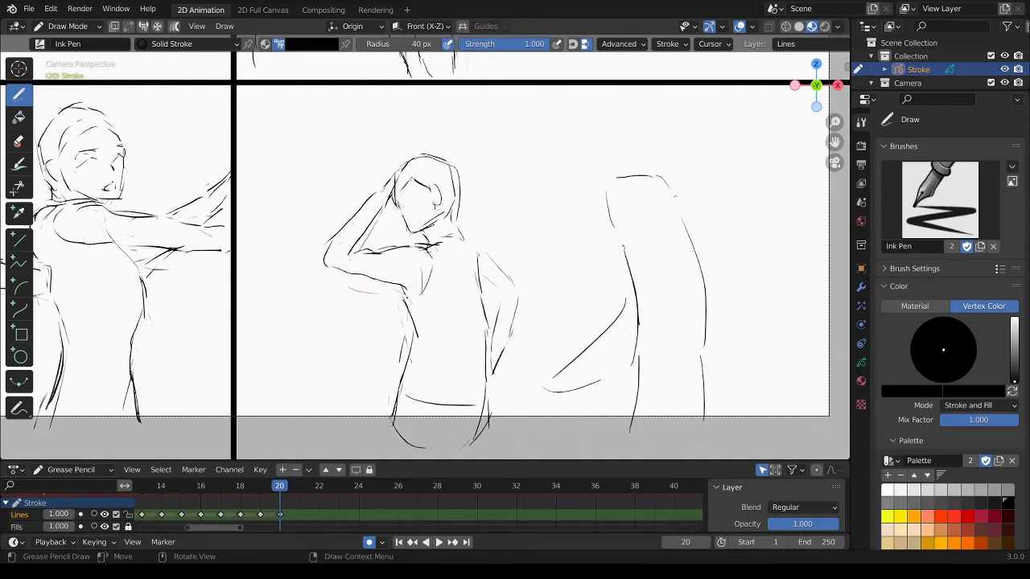
mouse_move(415, 241)
mouse_down()
mouse_move(477, 243)
mouse_move(444, 225)
mouse_up()
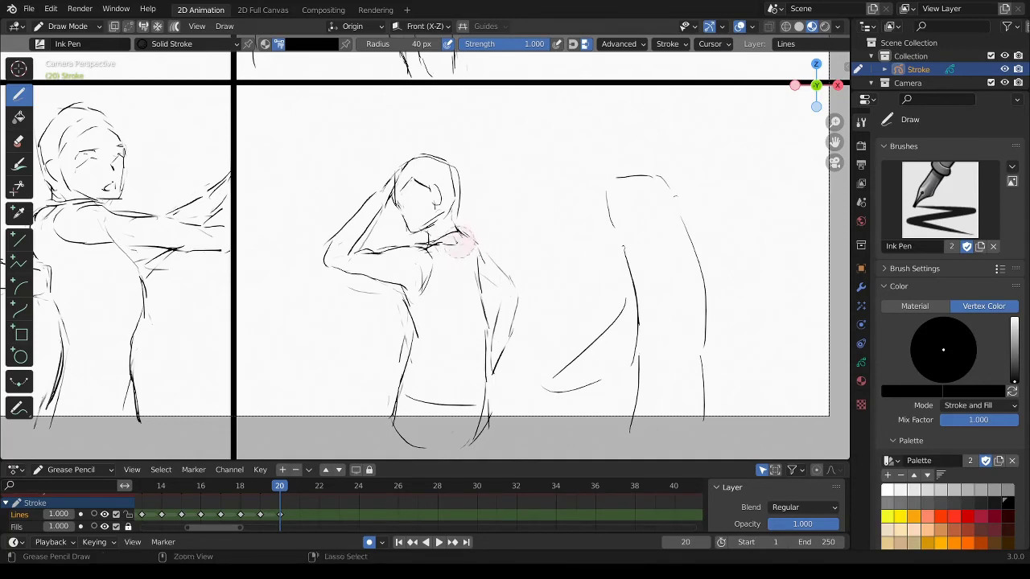
- Darken the right shoulder, add strokes down the right arm and side, and draw an eye
mouse_move(480, 242)
mouse_down()
mouse_move(523, 289)
mouse_move(510, 332)
mouse_up()
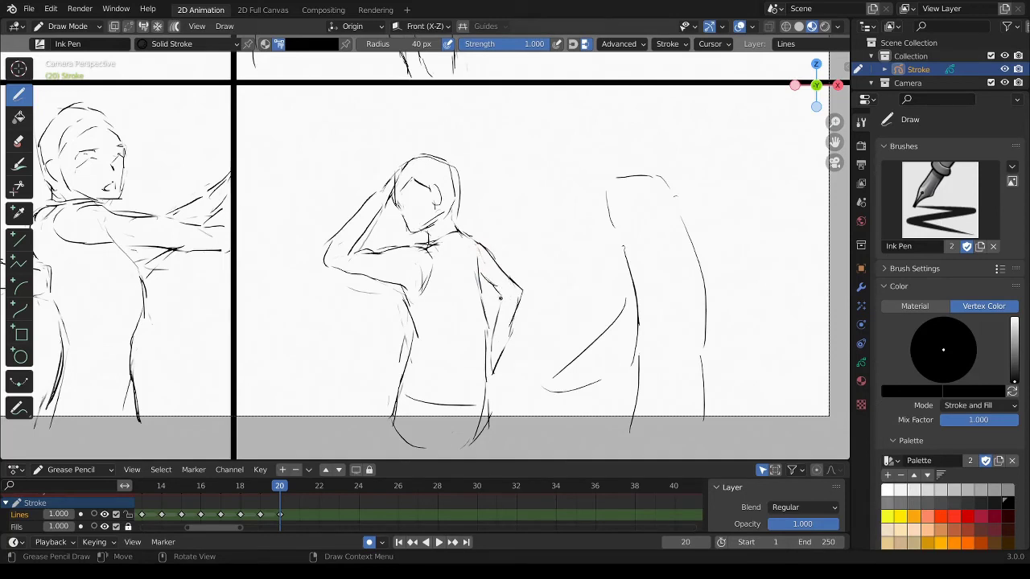
drag(492, 281, 501, 344)
drag(519, 280, 503, 369)
drag(402, 198, 410, 203)
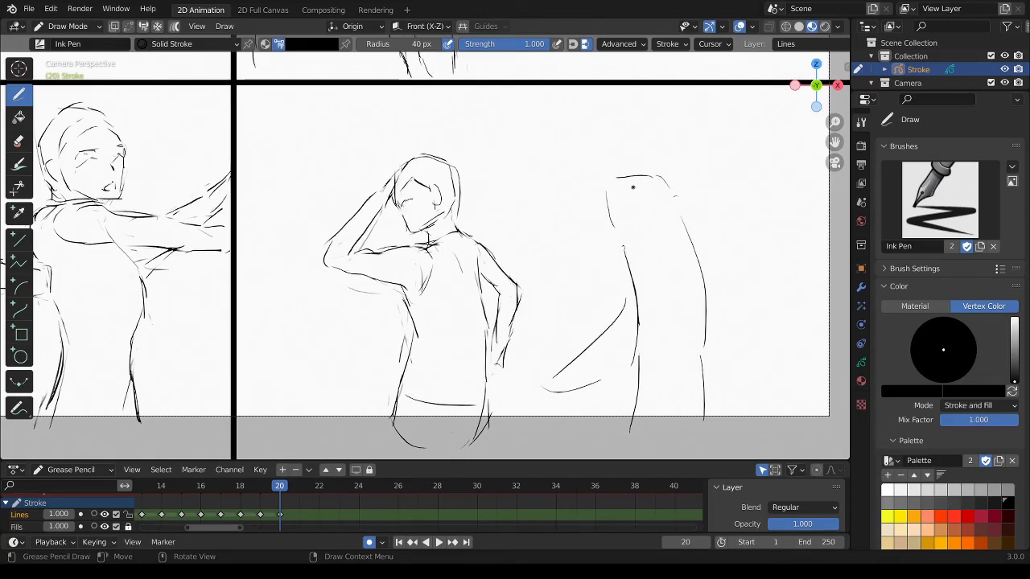
- Sketch the right figure's head, jaw, neck, body, waist and hem lines, plus an inner arm
mouse_move(631, 175)
mouse_down()
mouse_move(610, 238)
mouse_move(657, 204)
mouse_move(621, 241)
mouse_move(644, 351)
mouse_up()
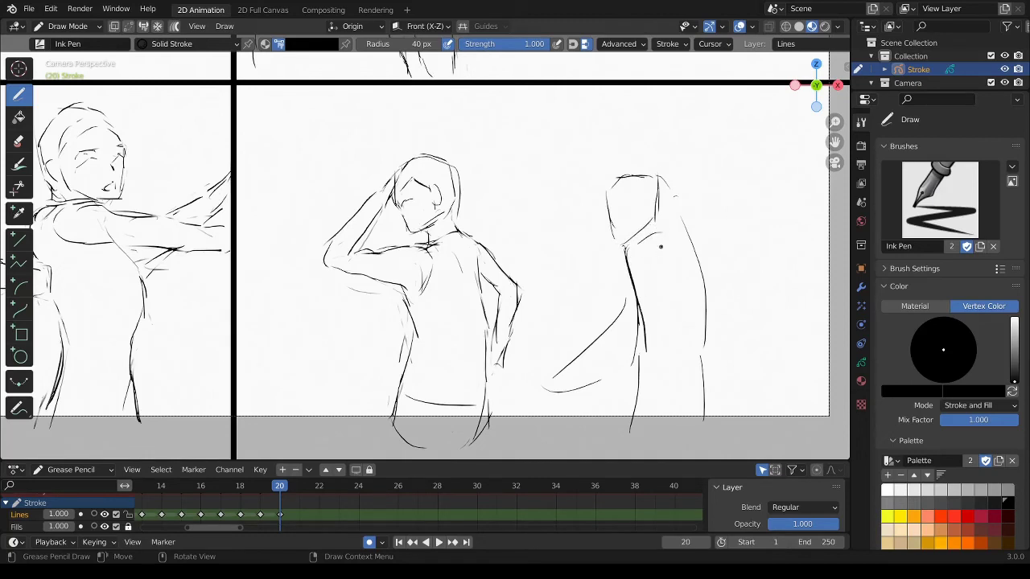
mouse_move(656, 232)
mouse_down()
mouse_move(699, 254)
mouse_move(717, 327)
mouse_move(709, 371)
mouse_up()
drag(645, 341, 638, 388)
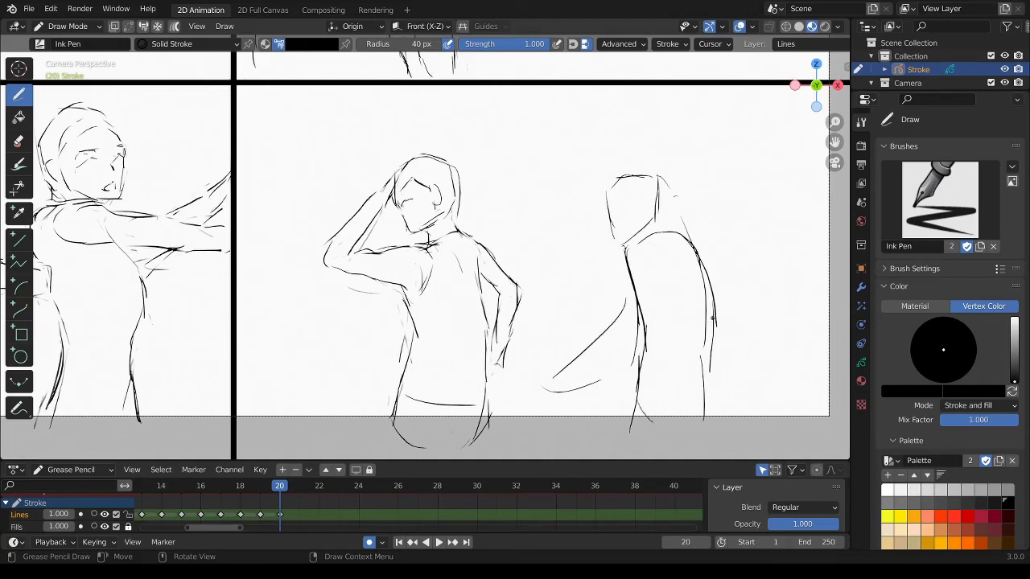
drag(713, 315, 697, 395)
drag(639, 375, 714, 374)
drag(712, 383, 682, 428)
mouse_move(626, 259)
mouse_down()
mouse_move(648, 243)
mouse_move(661, 275)
mouse_move(659, 324)
mouse_move(633, 317)
mouse_move(555, 385)
mouse_move(580, 384)
mouse_move(652, 340)
mouse_move(649, 271)
mouse_move(631, 277)
mouse_move(700, 217)
mouse_up()
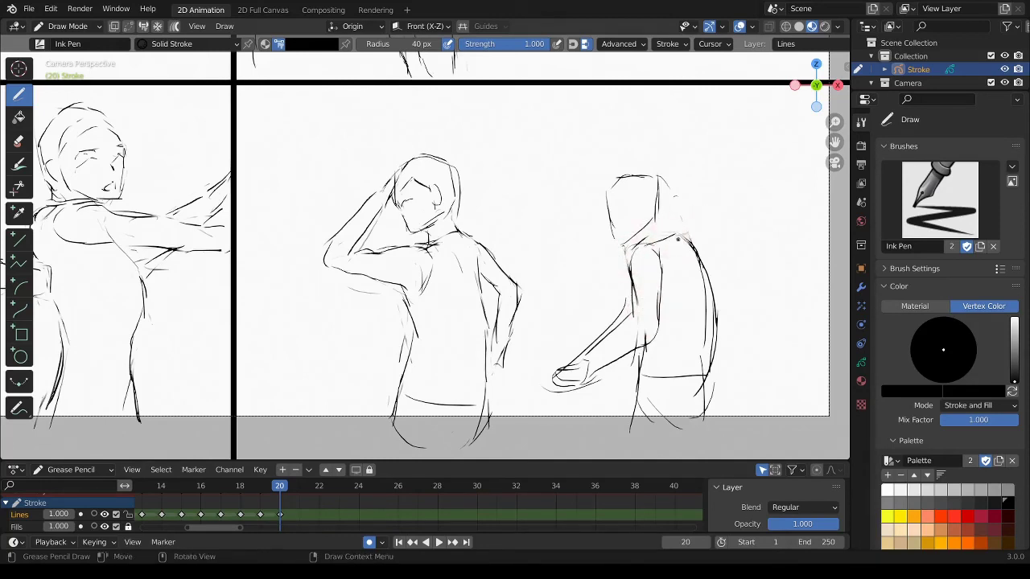
- Touch up the right figure's neck and face edge and the middle figure's ear, undoing an accidental erase
mouse_move(626, 259)
ctrl+mouse_down()
mouse_move(615, 234)
mouse_move(636, 205)
ctrl+mouse_up()
drag(610, 206, 609, 223)
drag(397, 206, 400, 224)
ctrl+drag(680, 229, 700, 254)
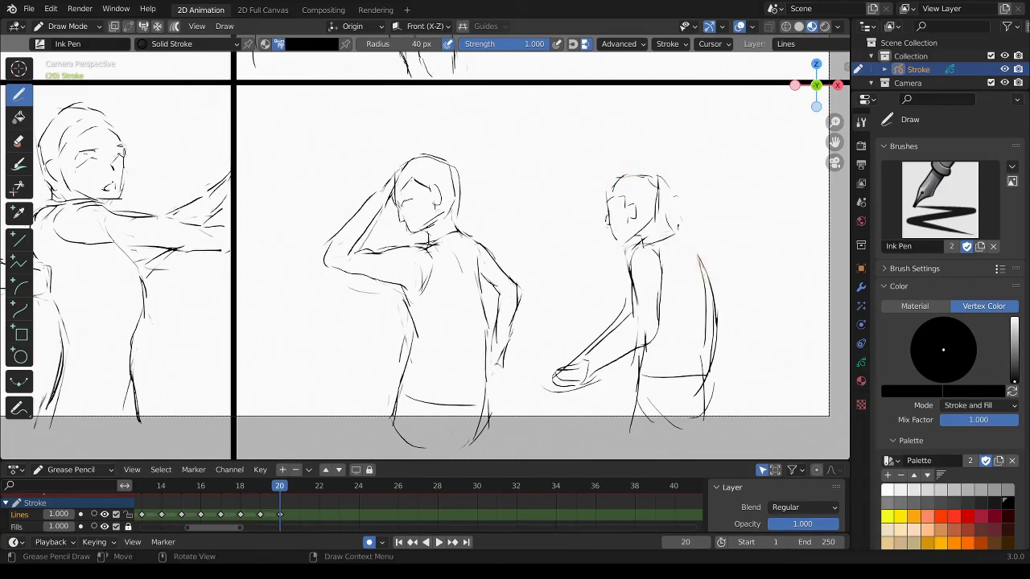
key(ctrl+z)
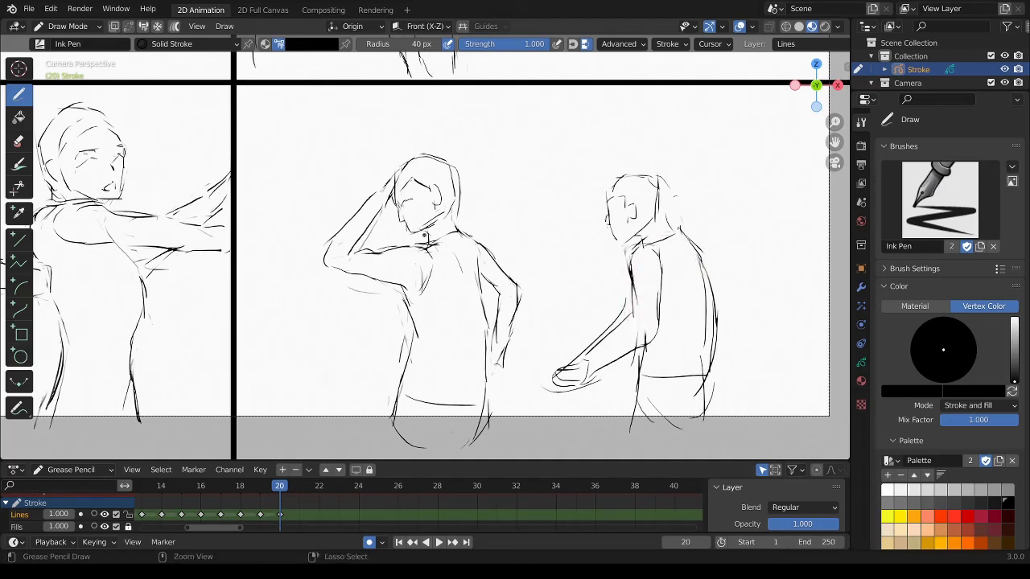
- Refine the middle figure's head top, chin, neck and jaw, restoring the erased collar lines
ctrl+drag(414, 224, 418, 238)
key(ctrl+z)
mouse_move(462, 205)
ctrl+mouse_down()
mouse_move(455, 158)
mouse_move(395, 166)
mouse_move(400, 183)
mouse_move(444, 167)
mouse_move(455, 199)
ctrl+mouse_up()
drag(419, 230, 406, 237)
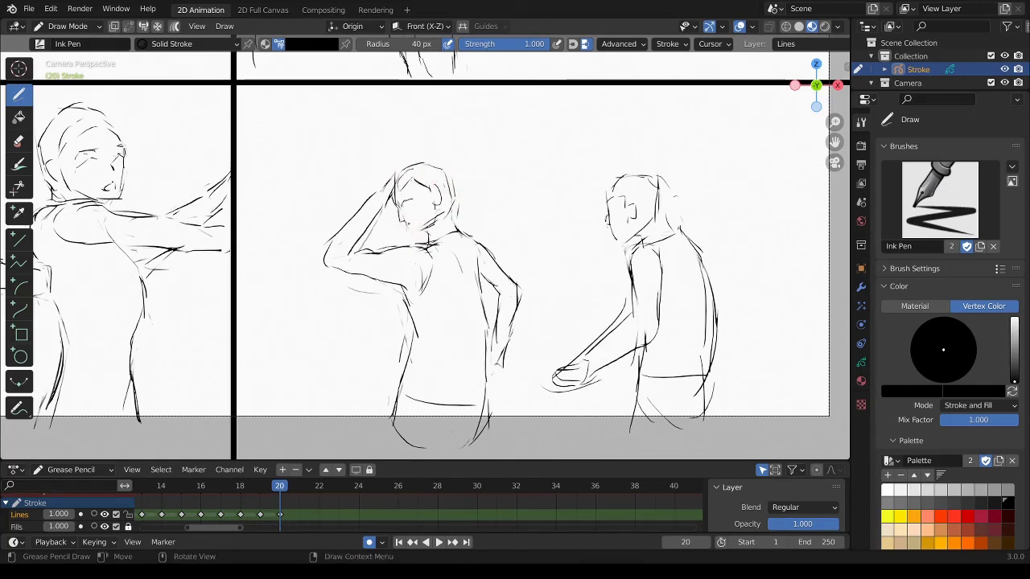
drag(453, 210, 452, 229)
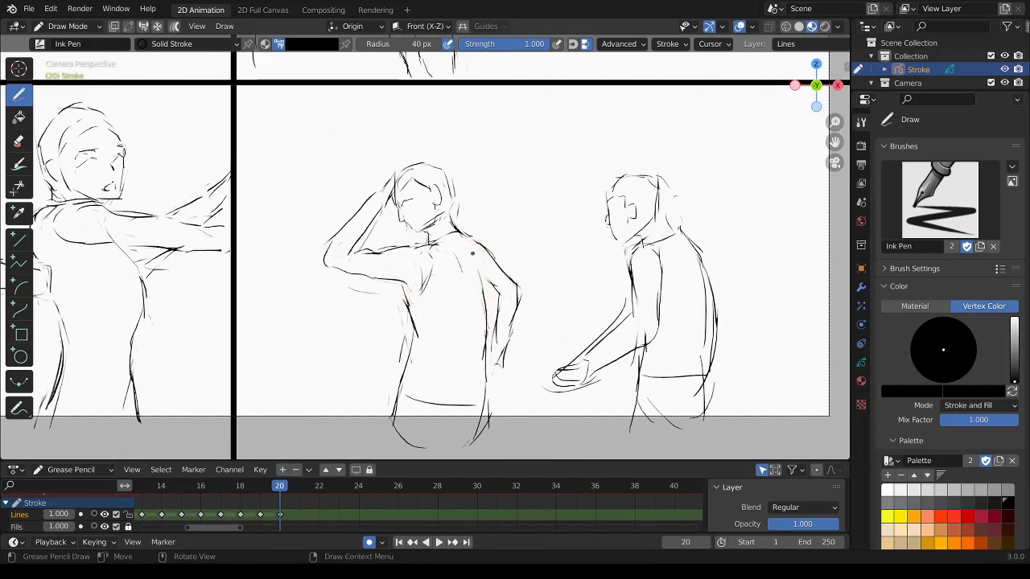
- Add strokes down the middle figure's back, right side and lower-left back
drag(472, 253, 485, 354)
ctrl+drag(482, 298, 485, 347)
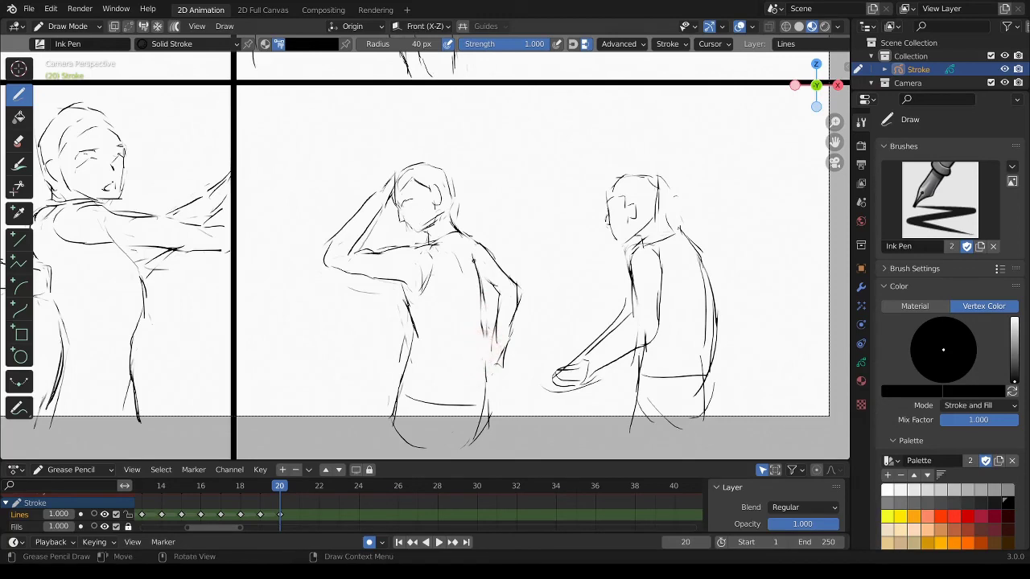
ctrl+drag(478, 265, 482, 326)
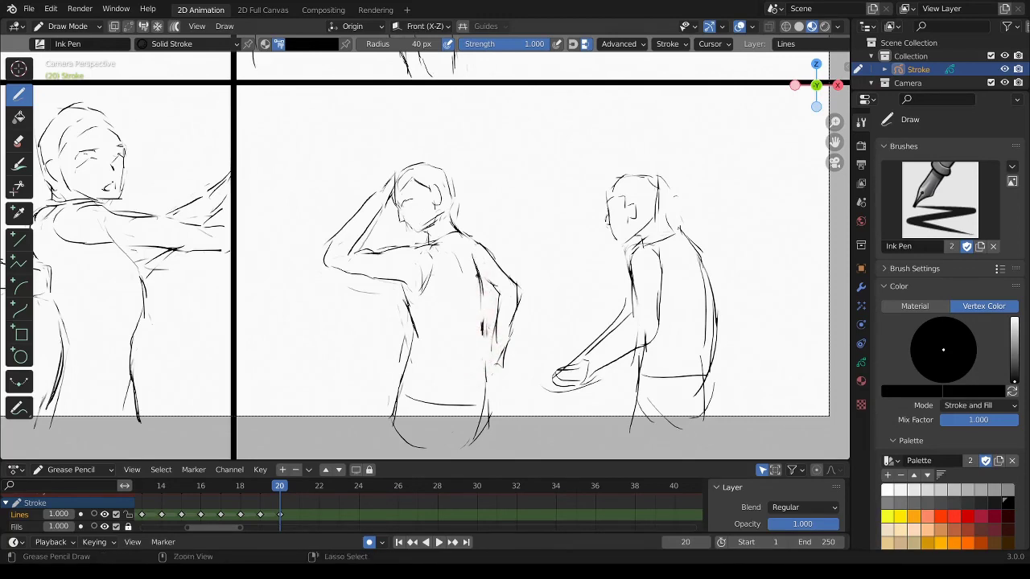
drag(479, 283, 485, 386)
drag(479, 334, 492, 416)
drag(413, 347, 411, 423)
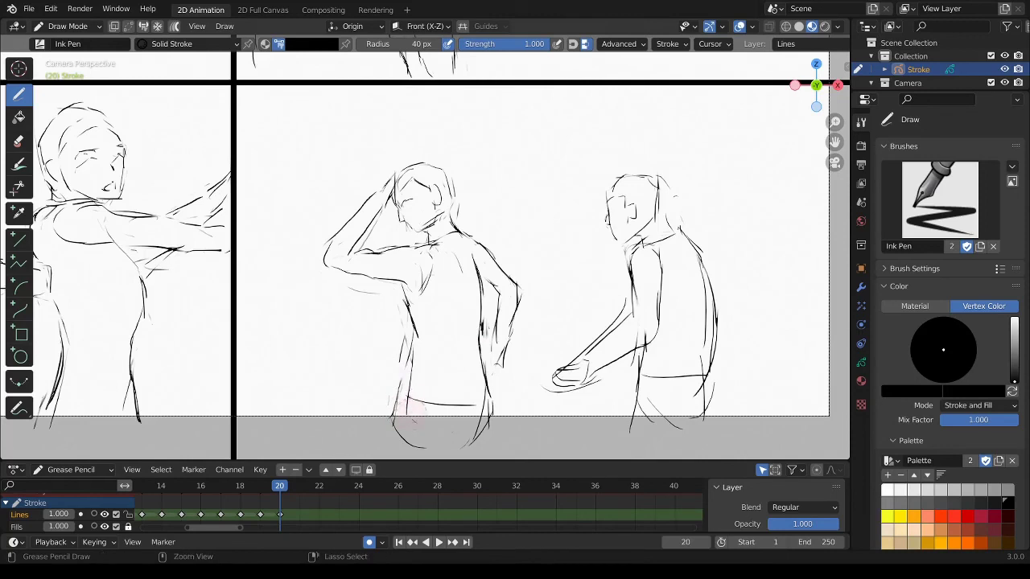
drag(405, 342, 402, 419)
- Reinforce the raised elbow, scatter accent strokes around the panel, and draw the right figure's back of head
drag(341, 228, 327, 263)
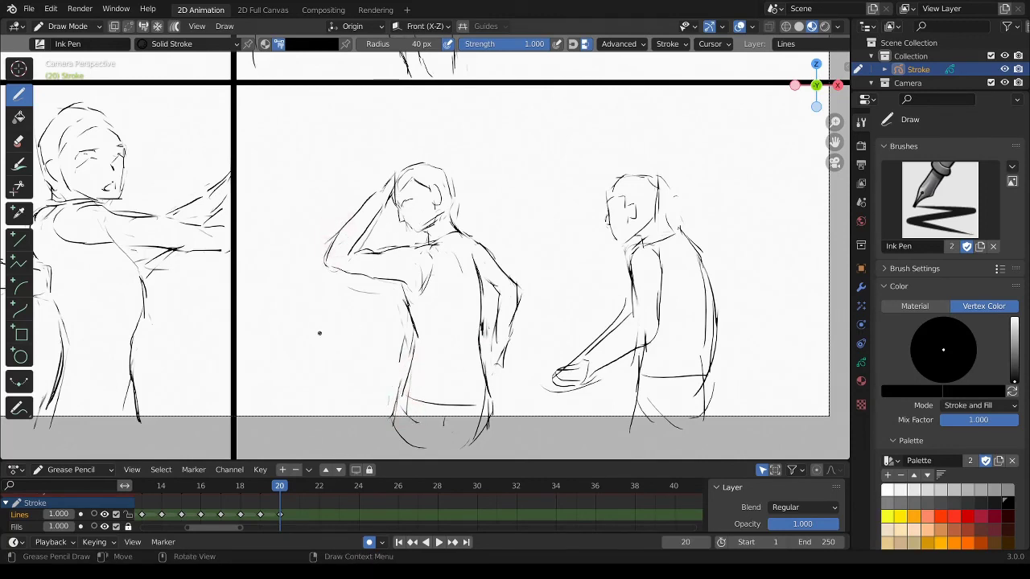
drag(264, 269, 307, 302)
drag(539, 130, 539, 187)
drag(539, 148, 539, 215)
drag(815, 377, 842, 368)
drag(656, 181, 680, 239)
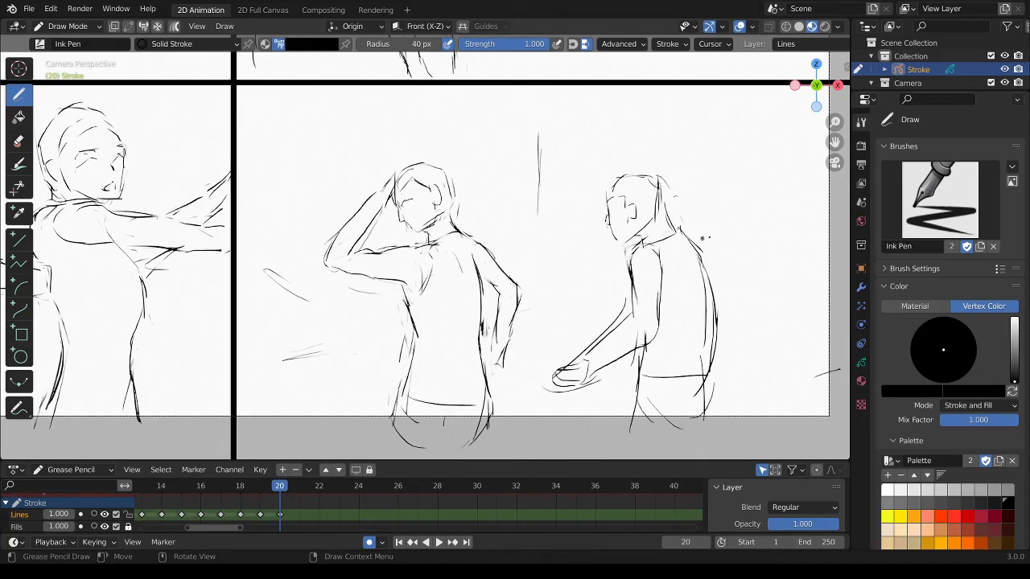